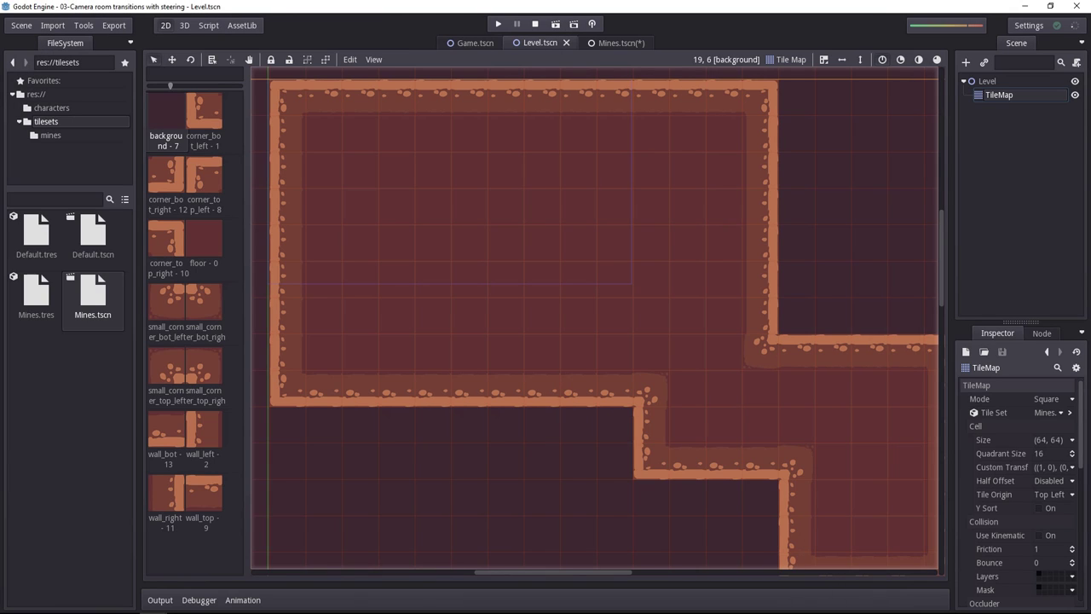
Switch to the Mines.tscn scene and list the mines folder's tile images in FileSystem.
{"action": "left_click", "coordinate": [617, 44]}
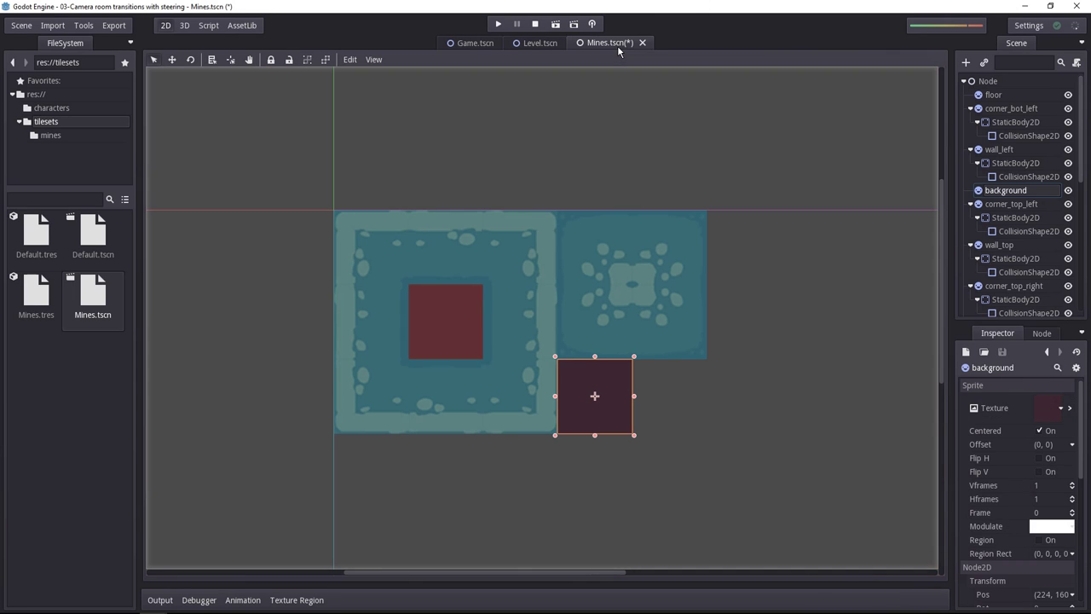
{"action": "left_click", "coordinate": [720, 411]}
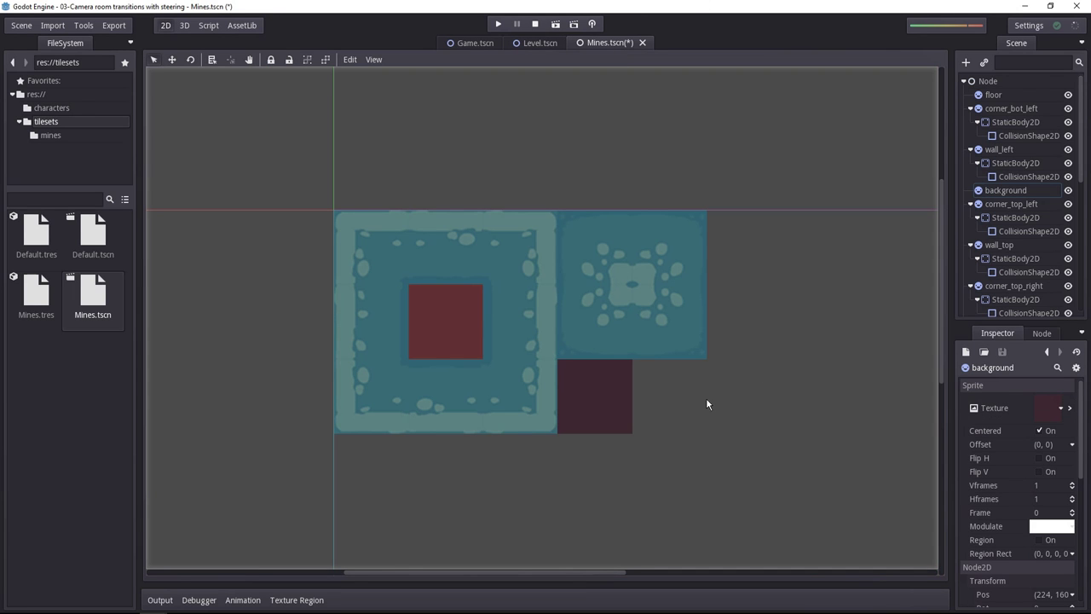
{"action": "left_click", "coordinate": [61, 136]}
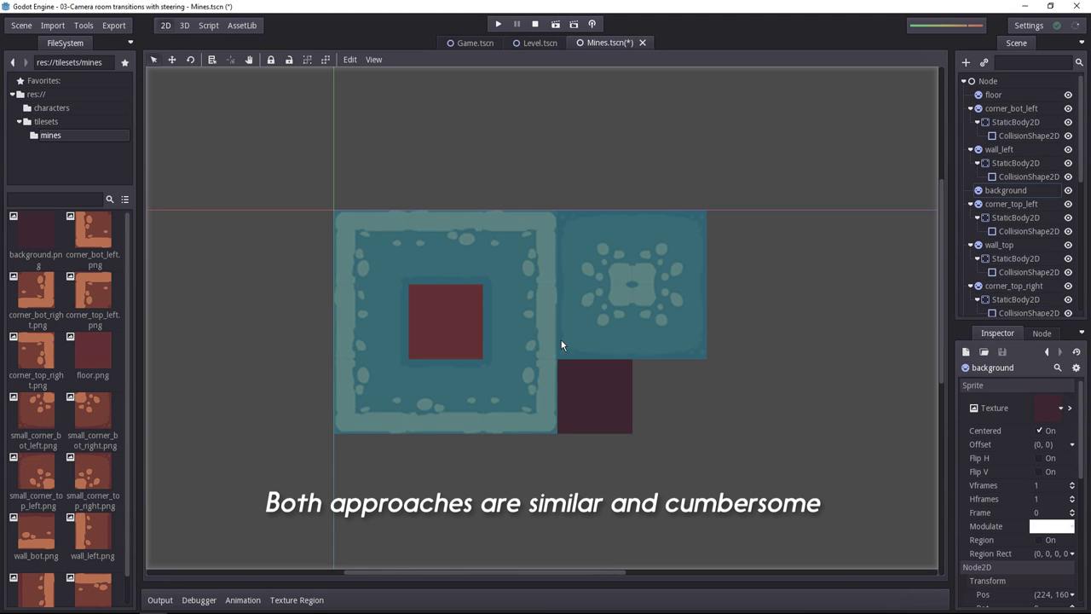
{"action": "left_click", "coordinate": [595, 404]}
{"action": "left_click", "coordinate": [737, 422]}
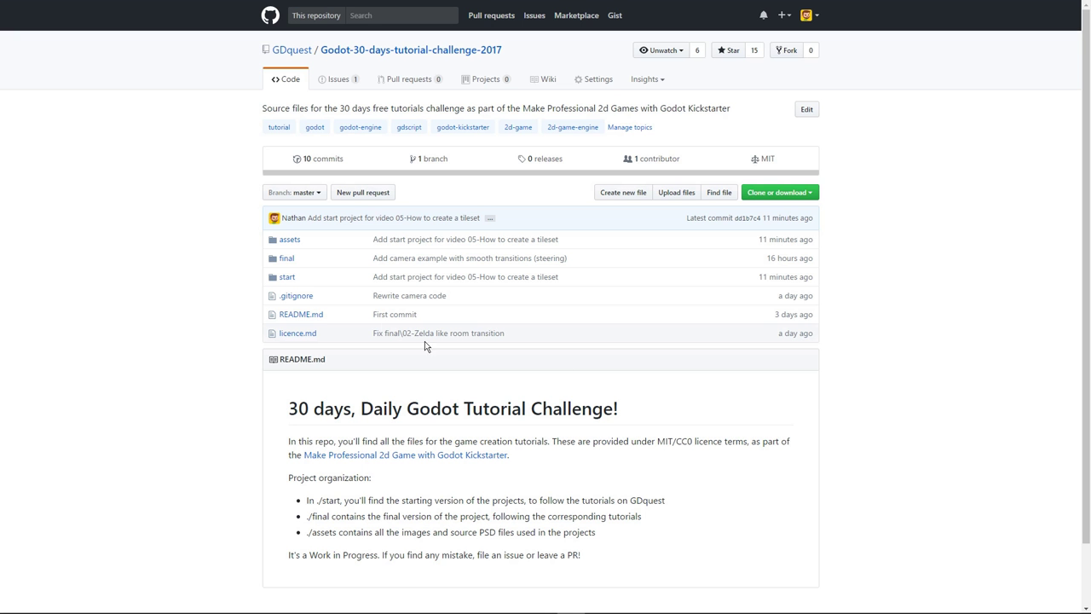
Open the repository's start folder.
{"action": "left_click", "coordinate": [287, 280]}
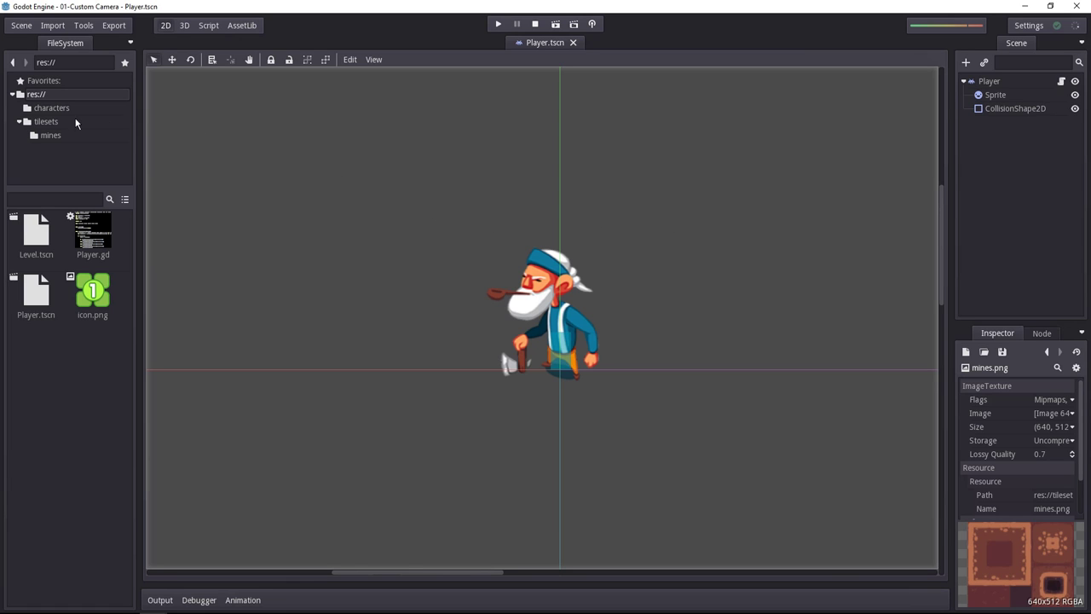
Browse tilesets/mines in FileSystem to view the individual tile thumbnails.
{"action": "left_click", "coordinate": [39, 125]}
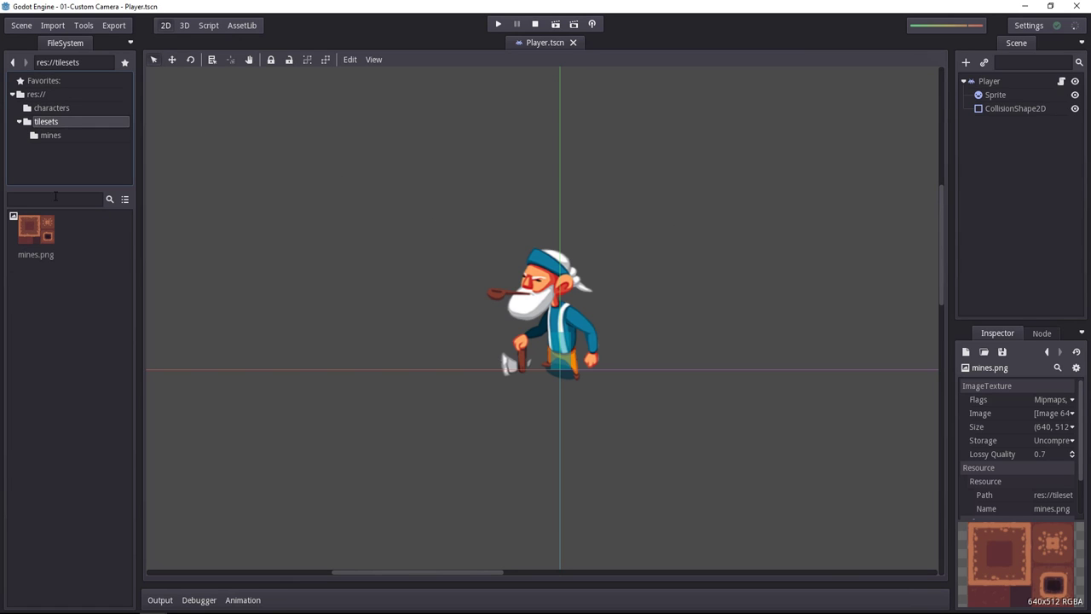
{"action": "left_click", "coordinate": [47, 239]}
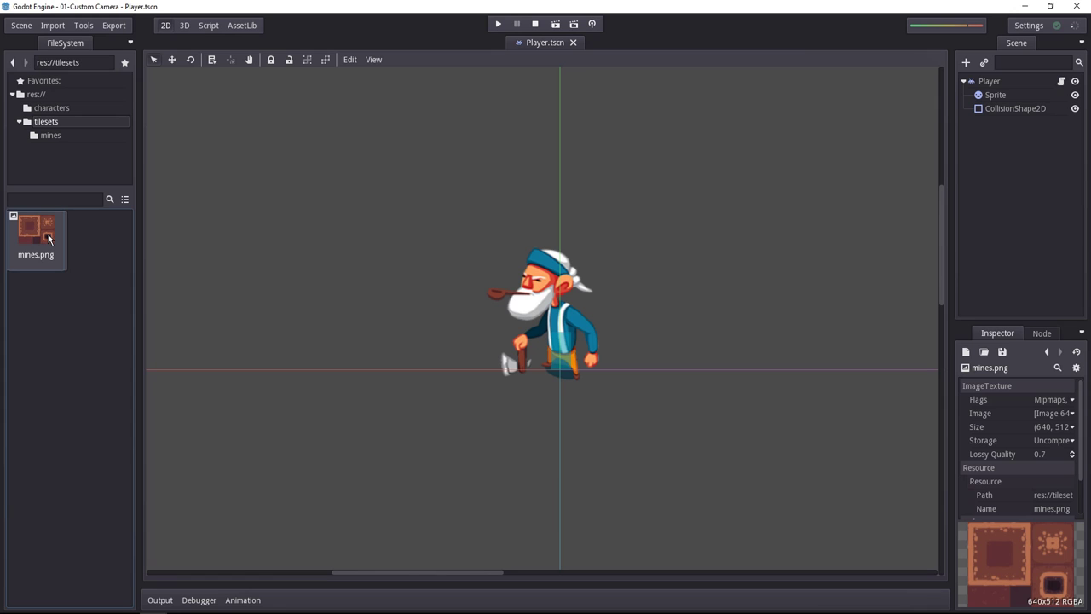
{"action": "left_click", "coordinate": [48, 136]}
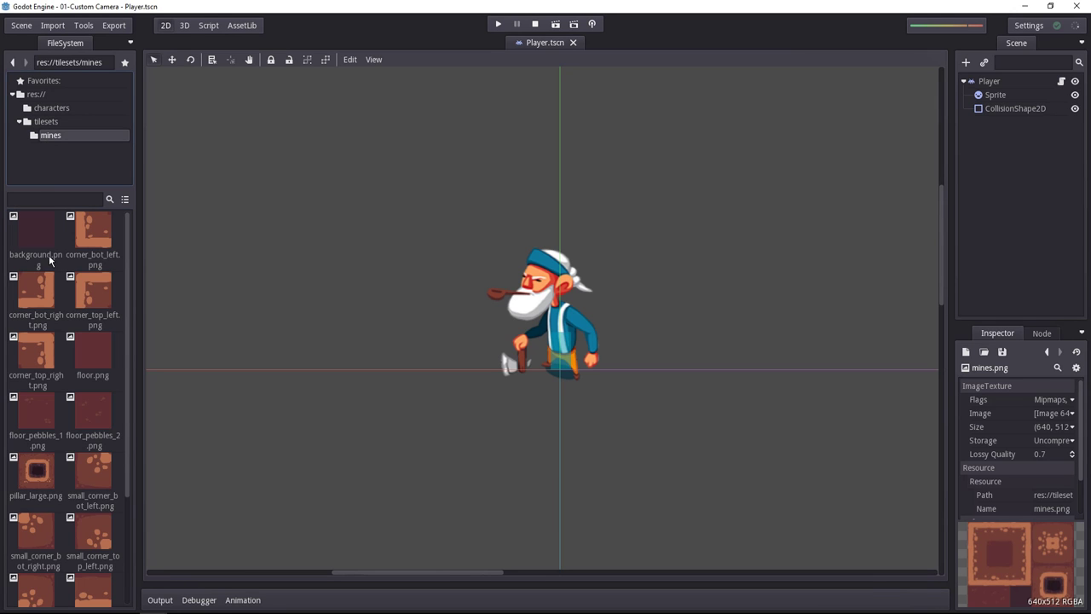
{"action": "scroll", "coordinate": [98, 494], "scroll_direction": "down", "scroll_amount": 4}
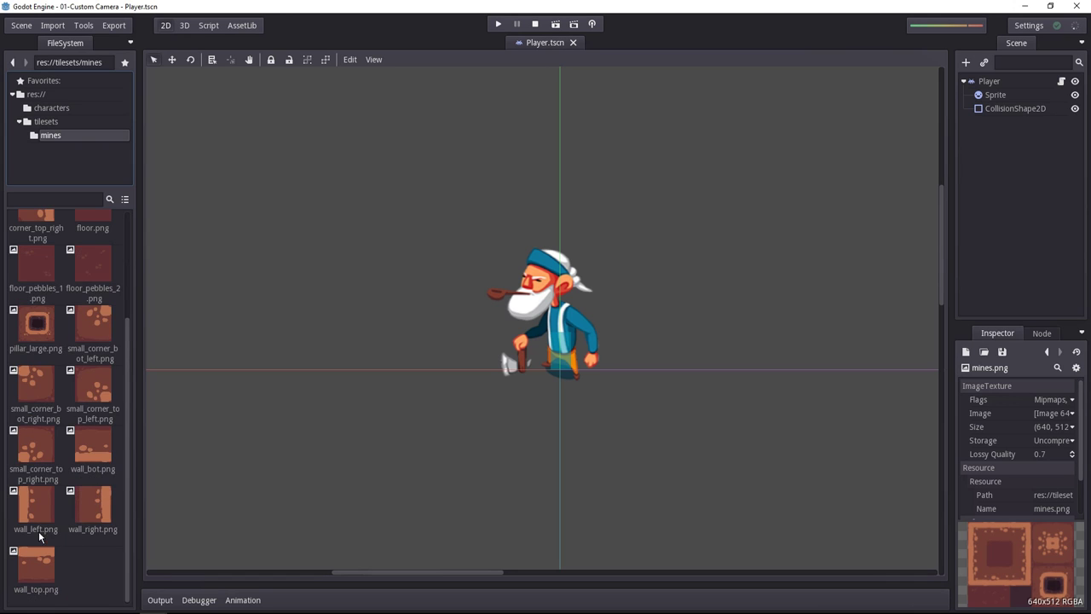
{"action": "scroll", "coordinate": [43, 511], "scroll_direction": "up", "scroll_amount": 4}
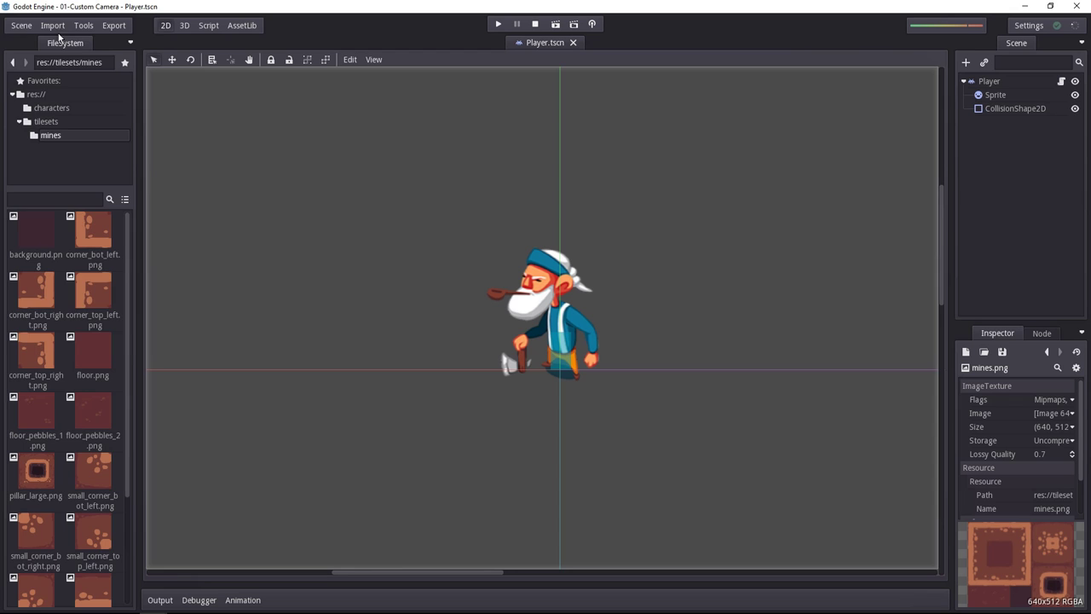
{"action": "left_click", "coordinate": [22, 25]}
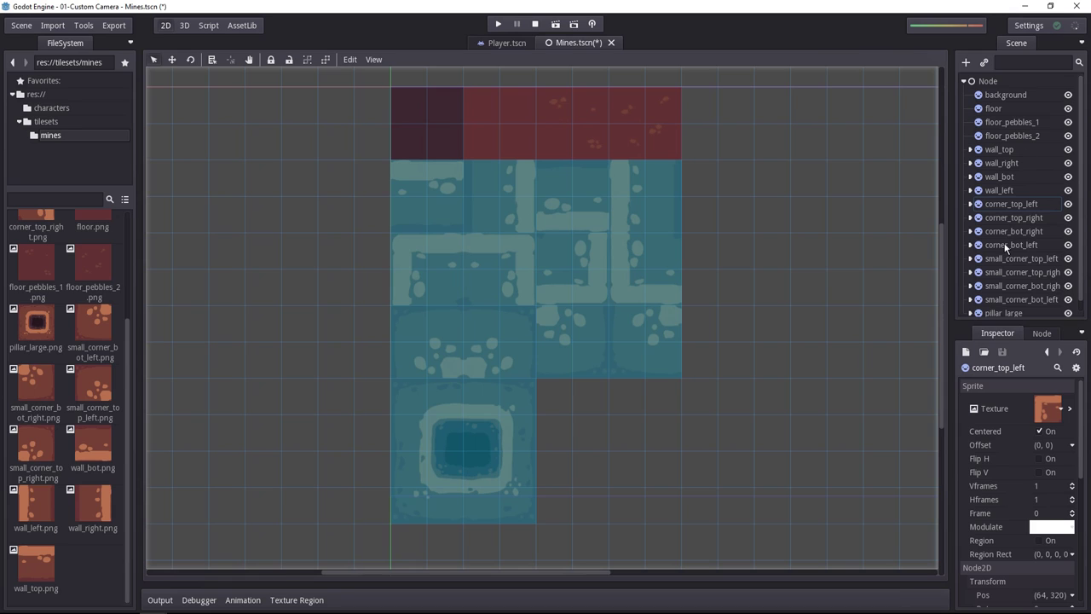
Select the pillar_large sprite and check Scene > Convert To without converting anything.
{"action": "scroll", "coordinate": [1006, 247], "scroll_direction": "down", "scroll_amount": 1}
{"action": "left_click", "coordinate": [1003, 301]}
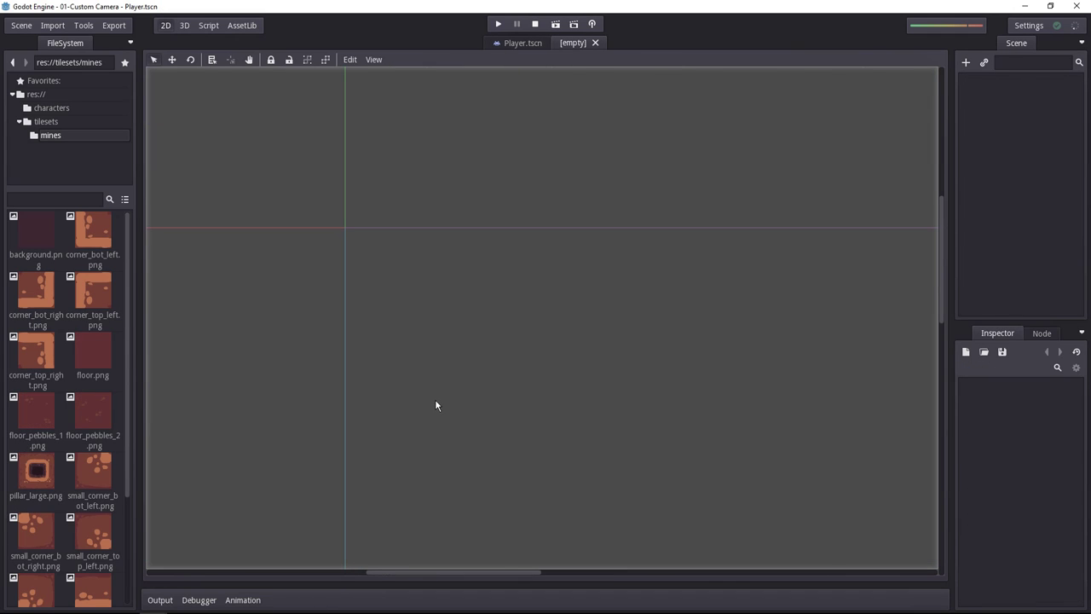
{"action": "left_click", "coordinate": [21, 25]}
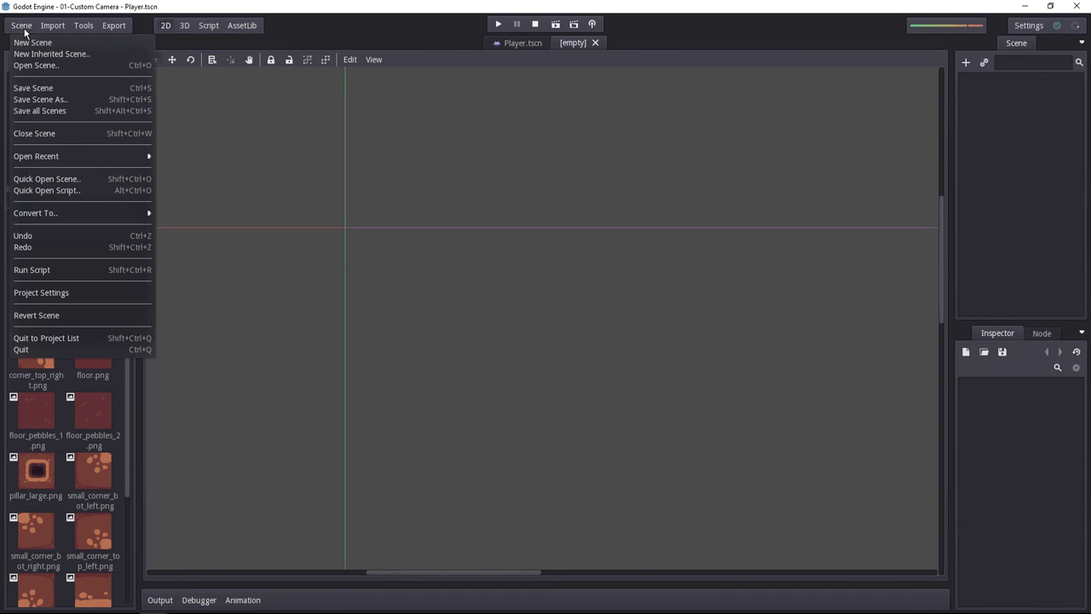
{"action": "mouse_move", "coordinate": [89, 214]}
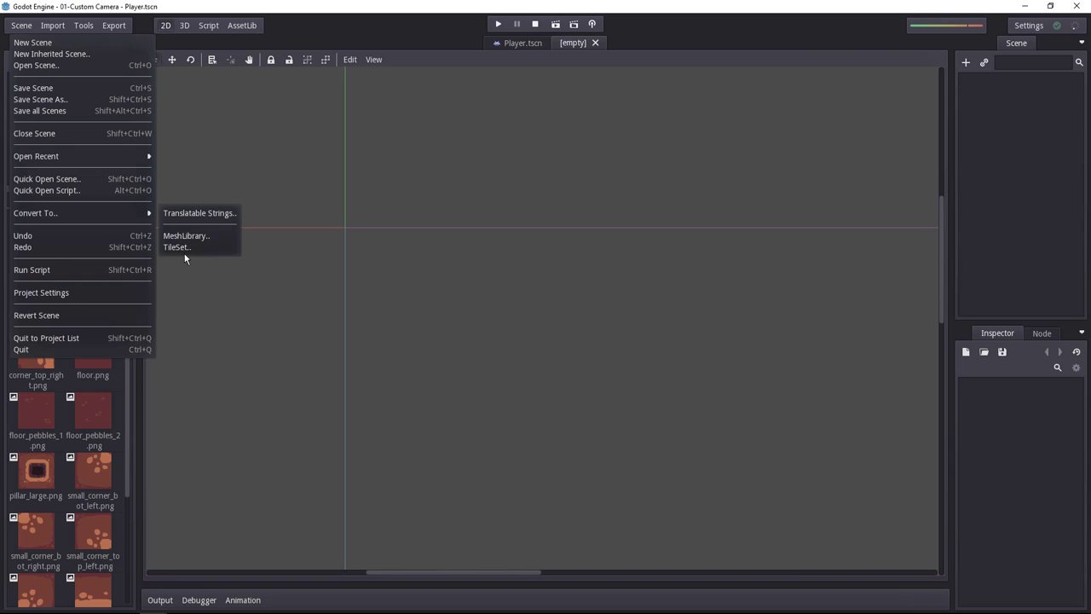
{"action": "left_click", "coordinate": [418, 337]}
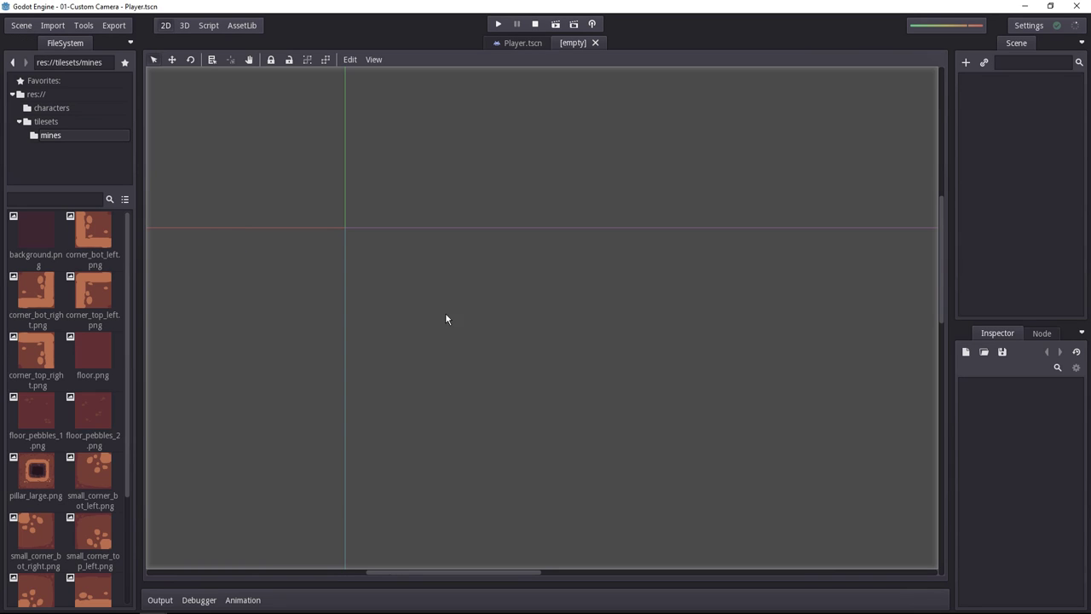
Try dropping the background tile onto the canvas and dismiss the no-parent alert.
{"action": "left_click", "coordinate": [350, 60]}
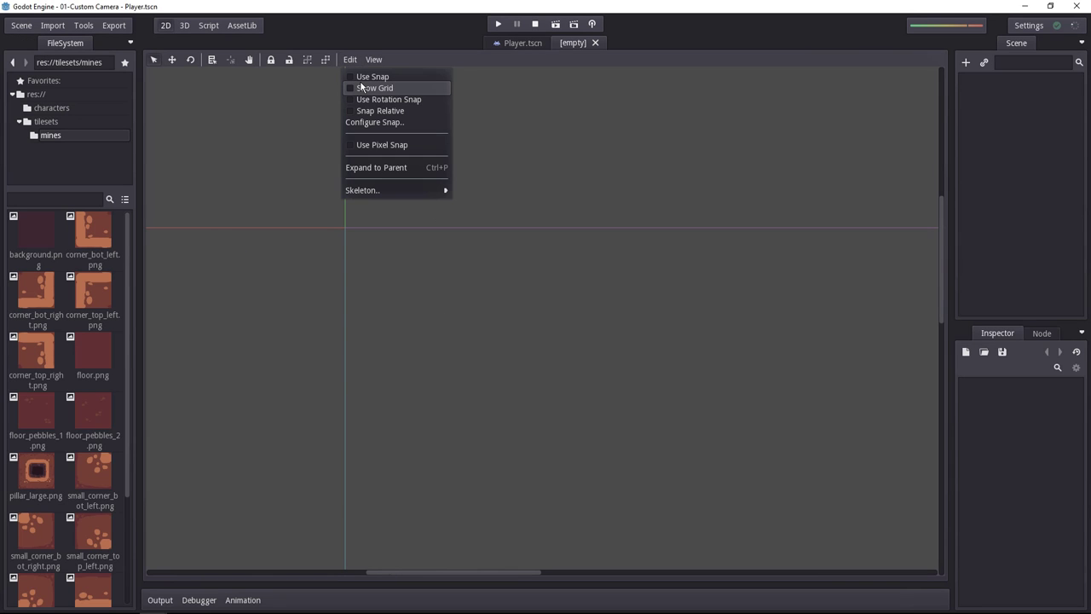
{"action": "left_click_drag", "start_coordinate": [36, 230], "coordinate": [468, 301]}
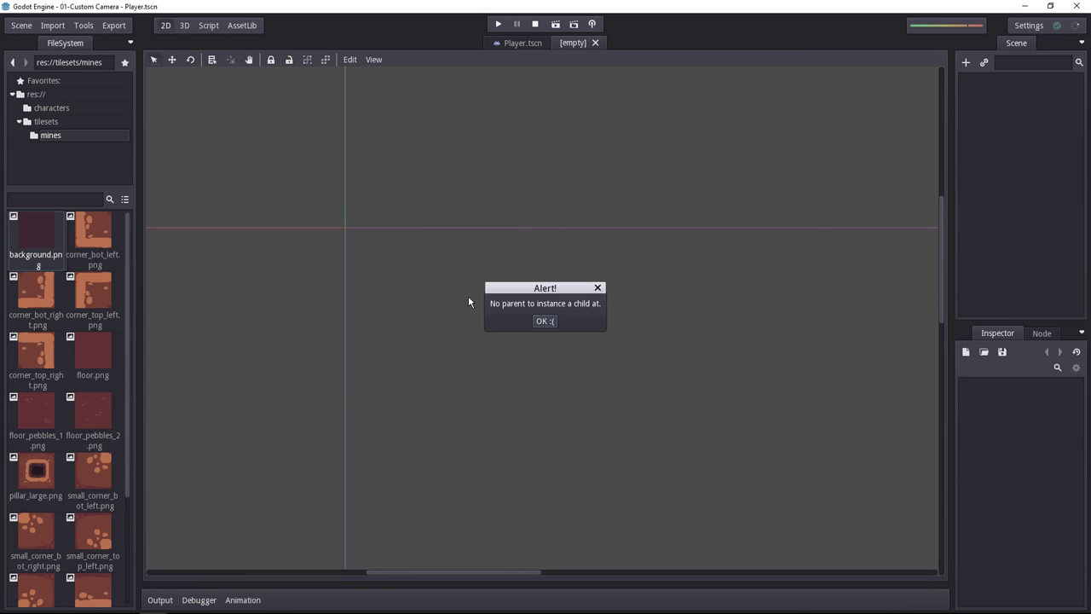
{"action": "left_click", "coordinate": [543, 321]}
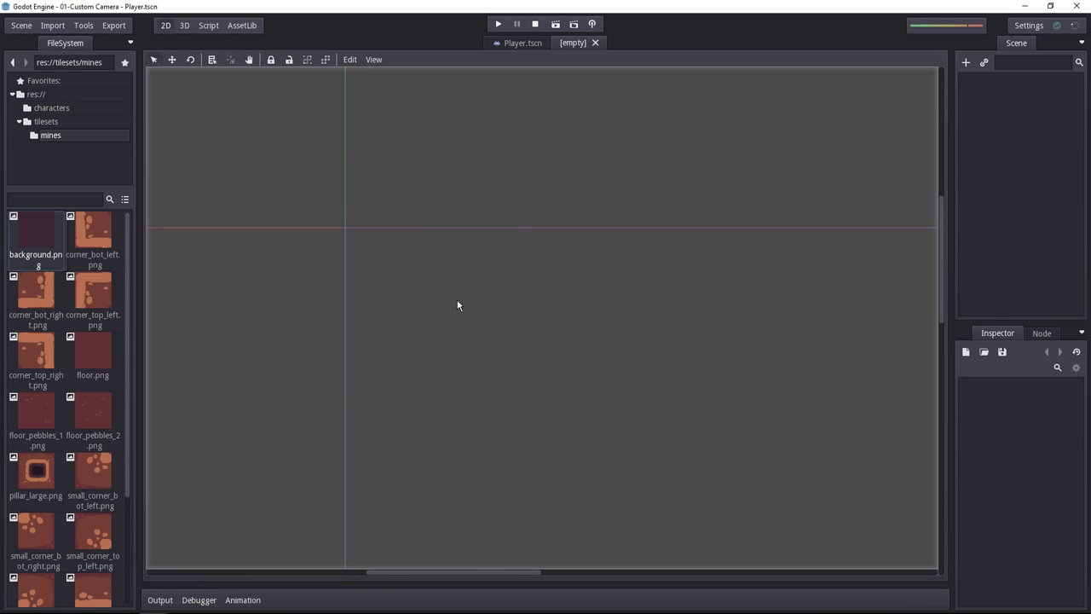
Turn on Use Snap and Show Grid for the canvas.
{"action": "left_click", "coordinate": [351, 60]}
{"action": "left_click", "coordinate": [353, 60]}
{"action": "left_click", "coordinate": [350, 60]}
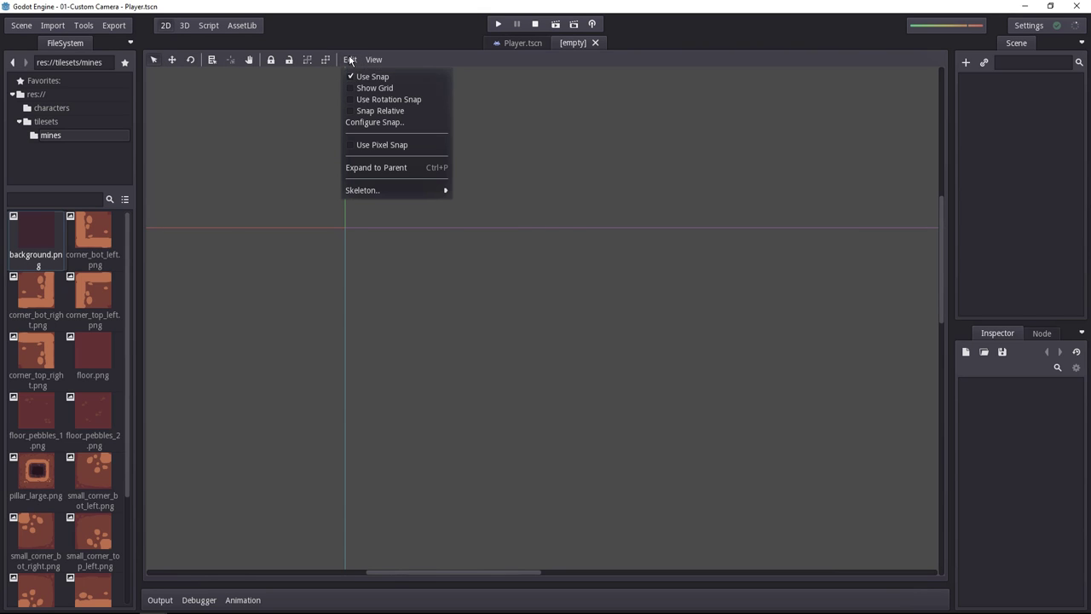
{"action": "left_click", "coordinate": [362, 88]}
{"action": "left_click", "coordinate": [350, 59]}
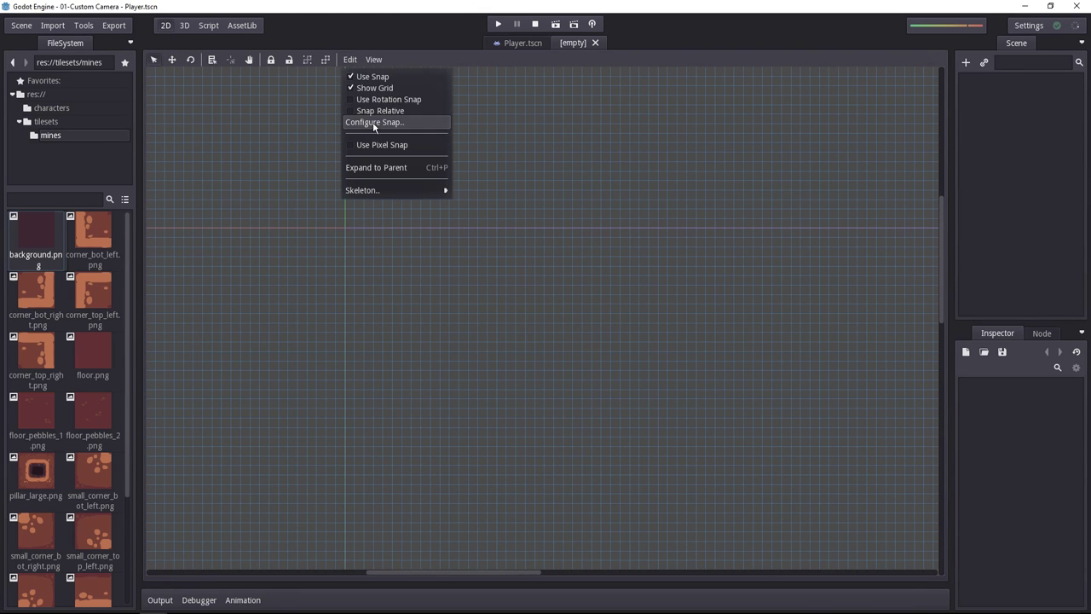
Set the snap grid step to 64 × 64 px.
{"action": "left_click", "coordinate": [374, 123]}
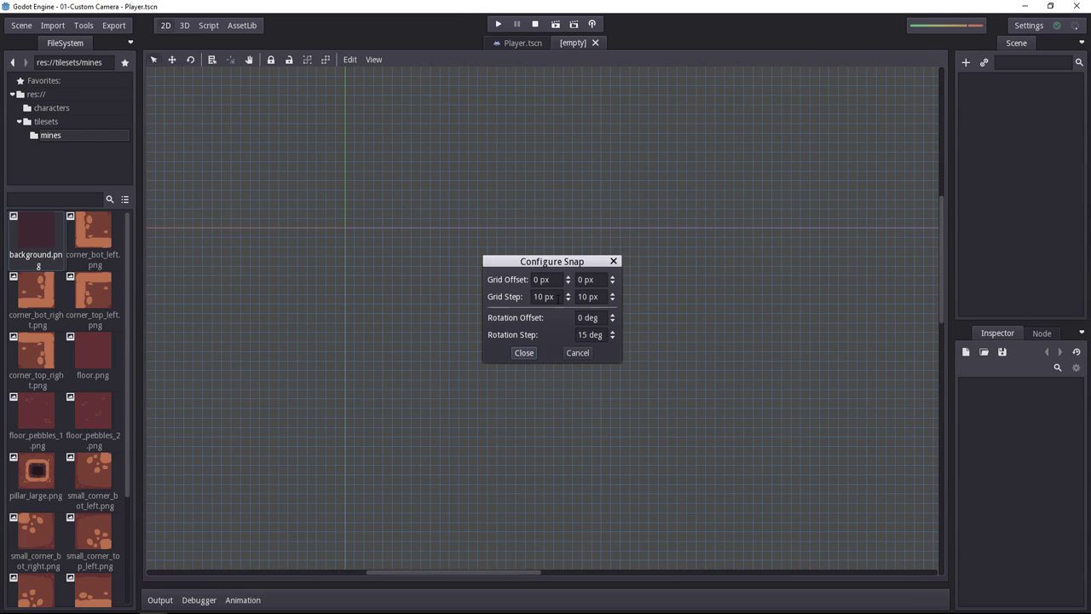
{"action": "left_click_drag", "start_coordinate": [554, 297], "coordinate": [420, 297]}
{"action": "type", "text": "64"}
{"action": "key", "text": "Tab"}
{"action": "key", "text": "shift+End"}
{"action": "type", "text": "64"}
{"action": "key", "text": "Return"}
{"action": "left_click", "coordinate": [525, 353]}
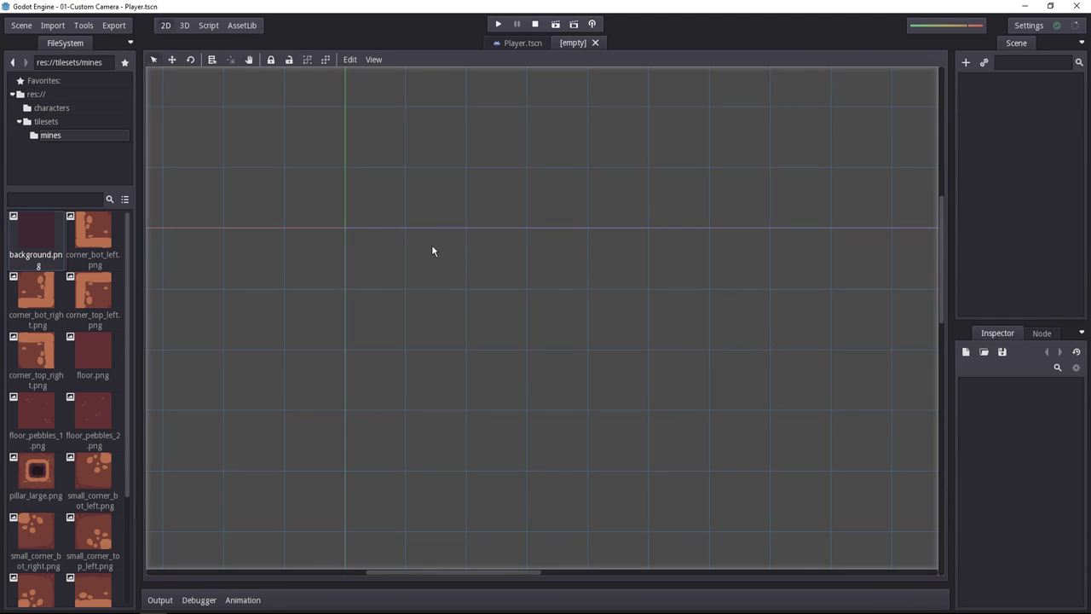
{"action": "scroll", "coordinate": [484, 281], "scroll_direction": "down", "scroll_amount": 2}
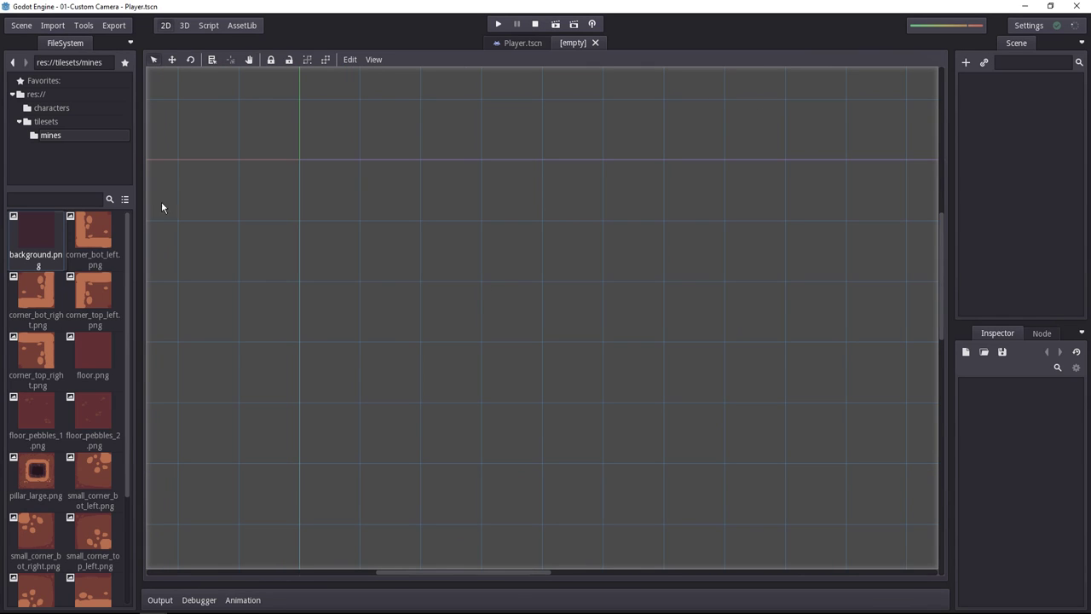
Give the empty scene a plain Node as its root.
{"action": "left_click_drag", "start_coordinate": [34, 241], "coordinate": [355, 224]}
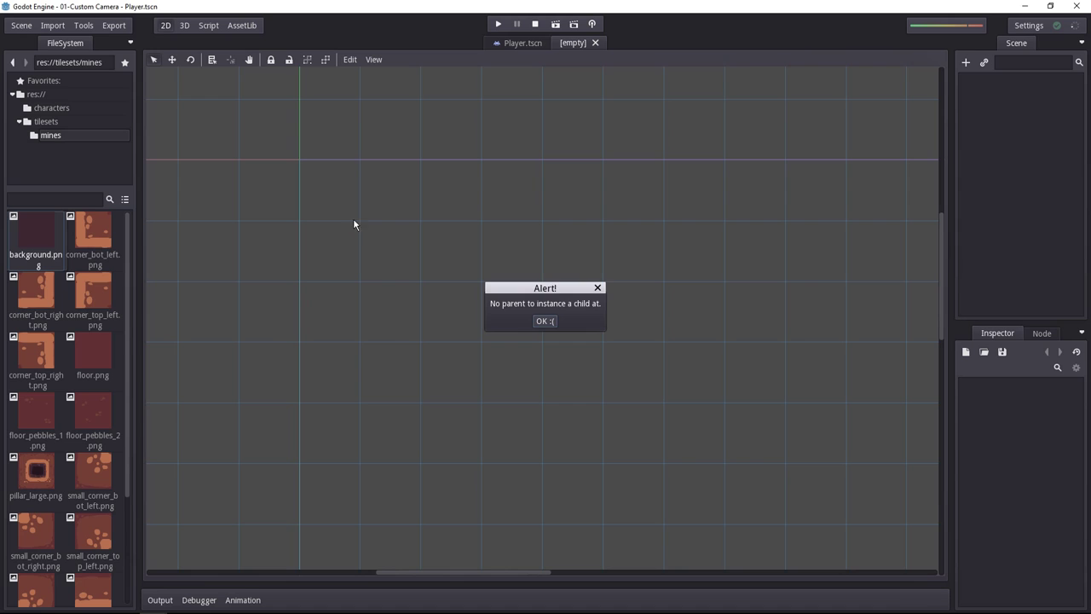
{"action": "left_click", "coordinate": [539, 320]}
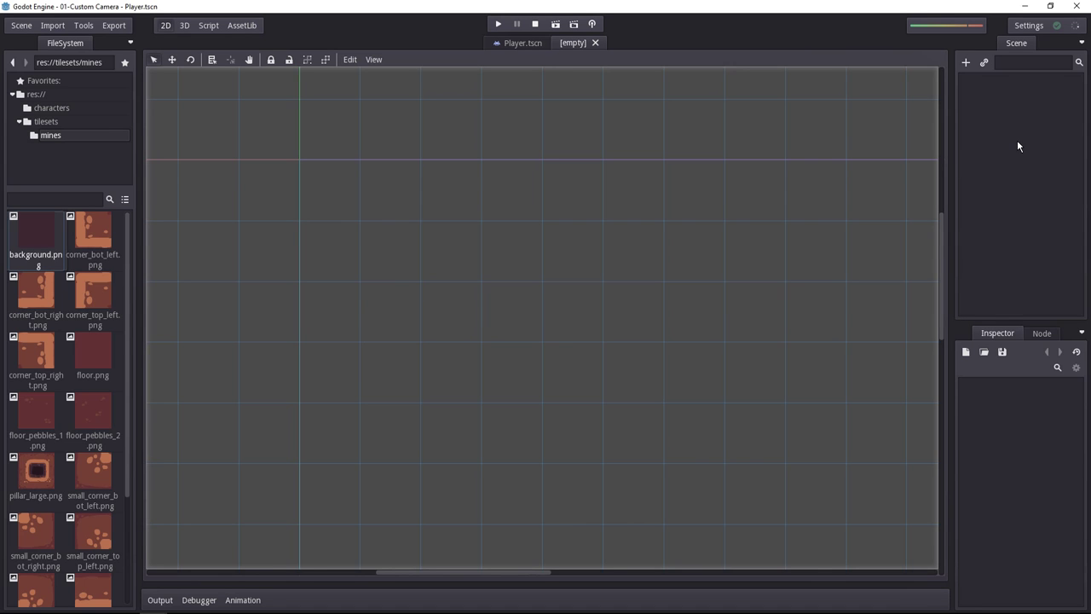
{"action": "key", "text": "ctrl+a"}
{"action": "double_click", "coordinate": [287, 140]}
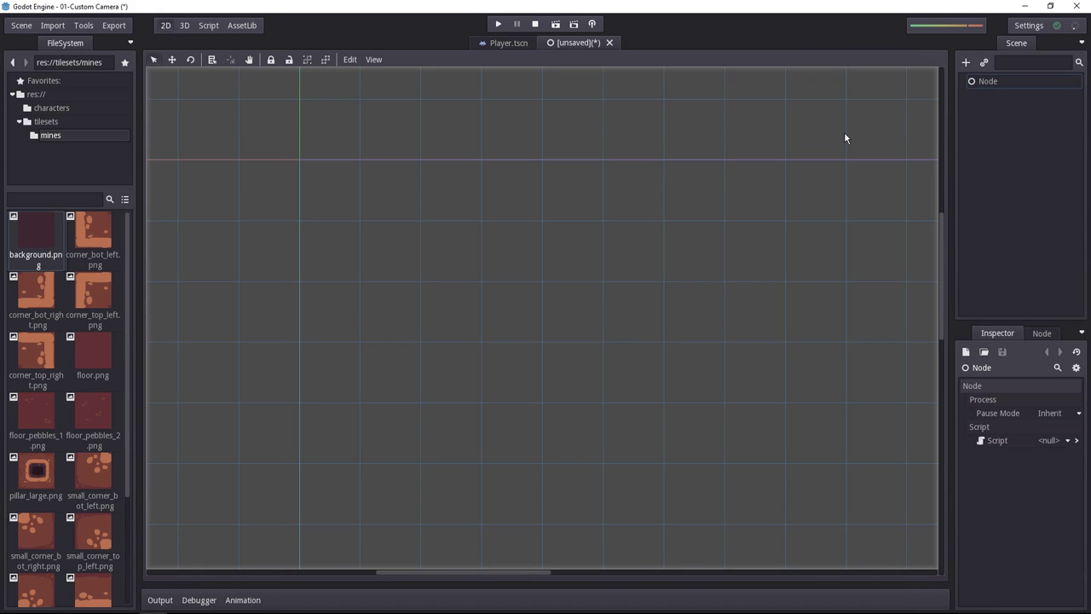
{"action": "left_click", "coordinate": [1045, 83]}
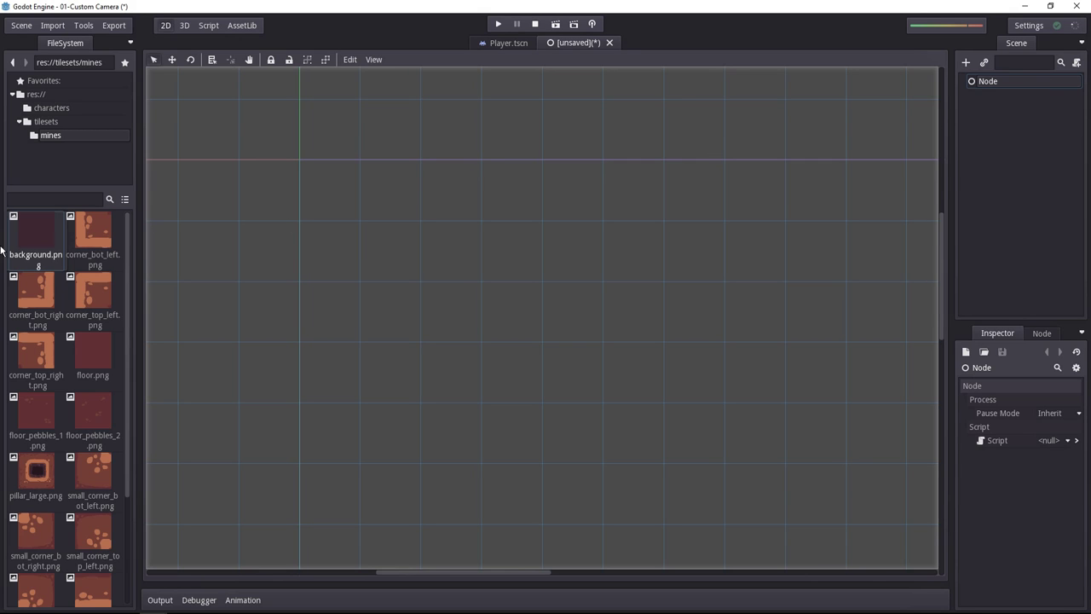
Place the background tile sprite under the root Node at the origin.
{"action": "left_click_drag", "start_coordinate": [20, 247], "coordinate": [368, 225]}
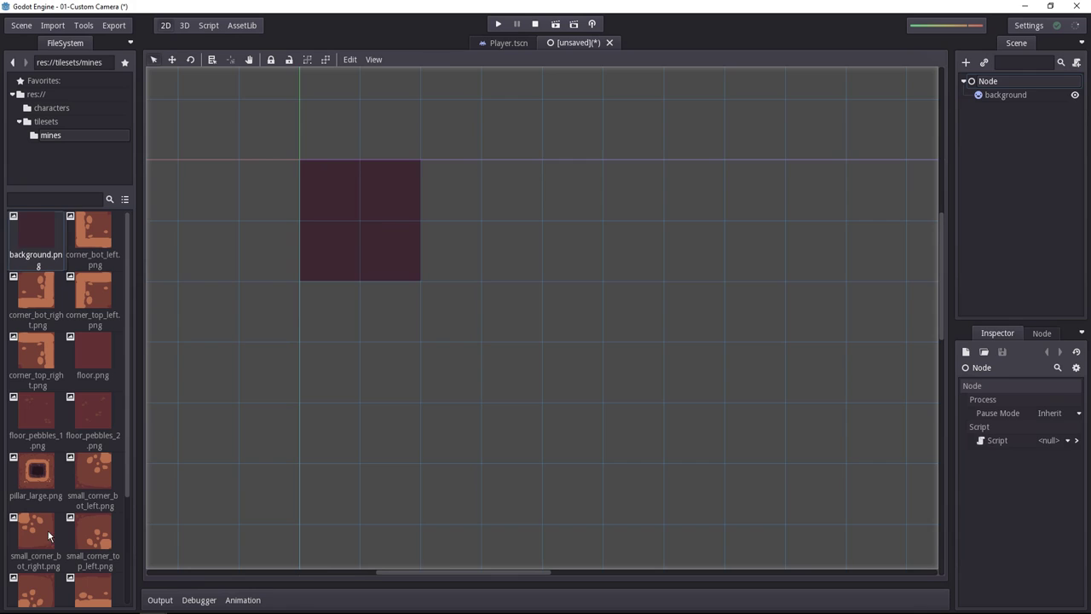
{"action": "middle_click_drag", "start_coordinate": [786, 236], "coordinate": [754, 255]}
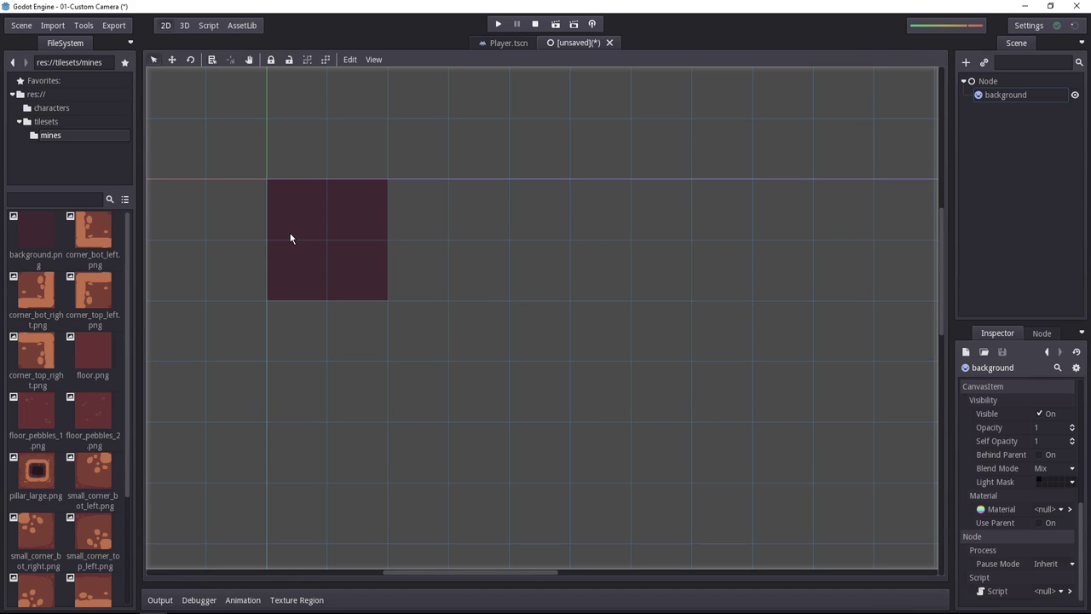
{"action": "left_click", "coordinate": [1014, 99]}
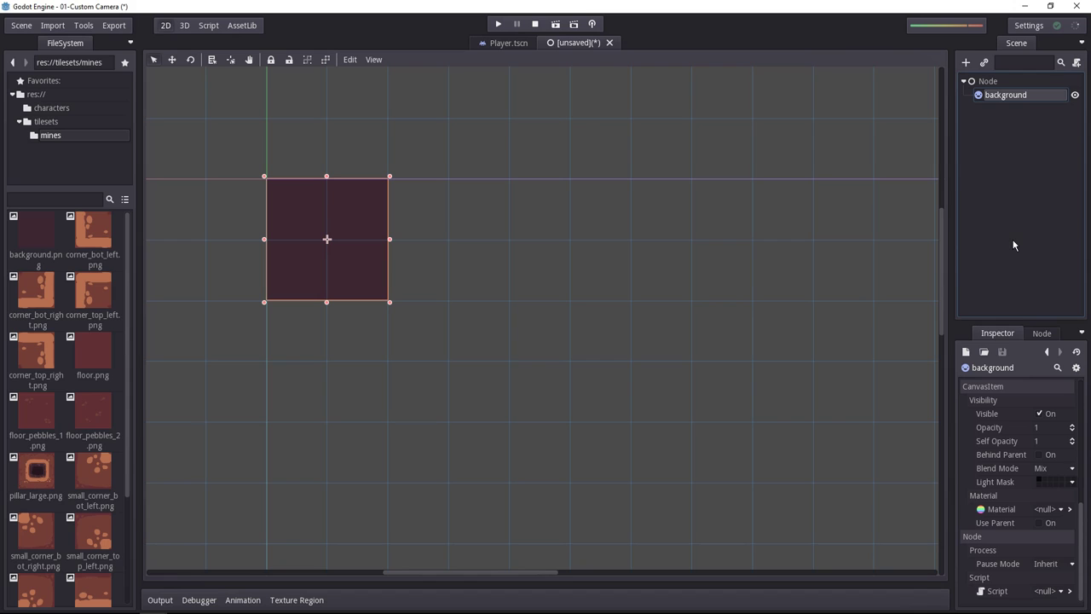
{"action": "left_click", "coordinate": [575, 367]}
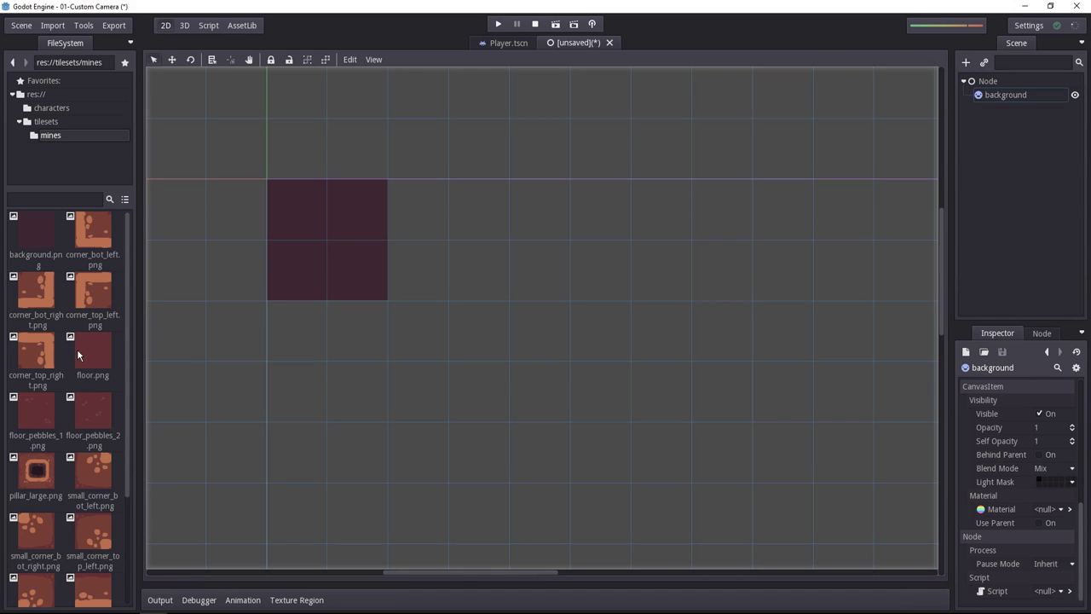
Add floor, floor_pebbles_1 and floor_pebbles_2 sprites in a row beside the background.
{"action": "left_click_drag", "start_coordinate": [93, 358], "coordinate": [480, 242]}
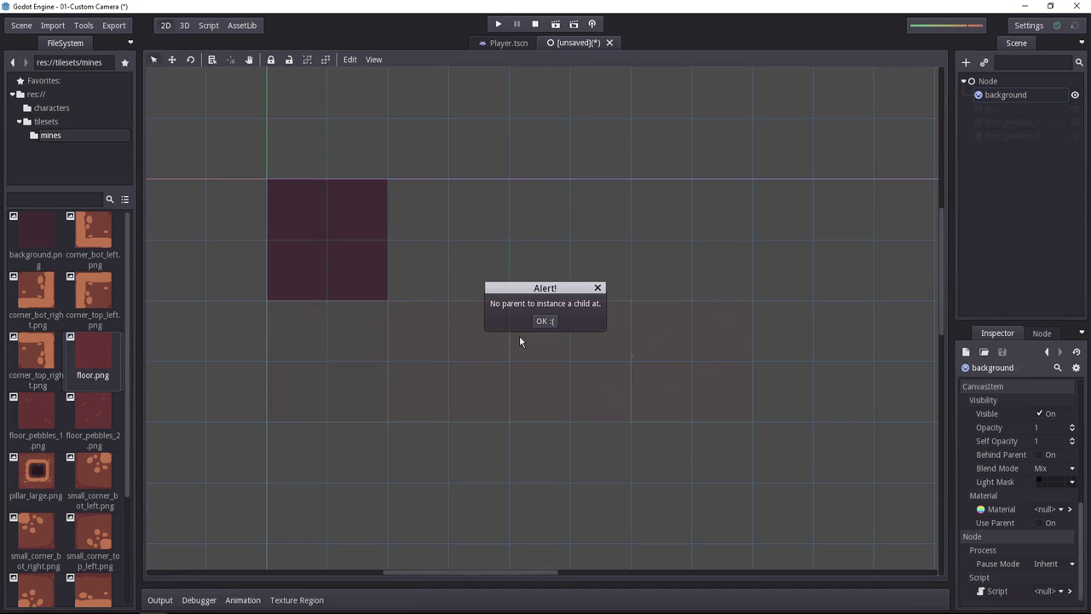
{"action": "left_click", "coordinate": [545, 318]}
{"action": "left_click_drag", "start_coordinate": [308, 360], "coordinate": [316, 250]}
{"action": "left_click", "coordinate": [392, 366]}
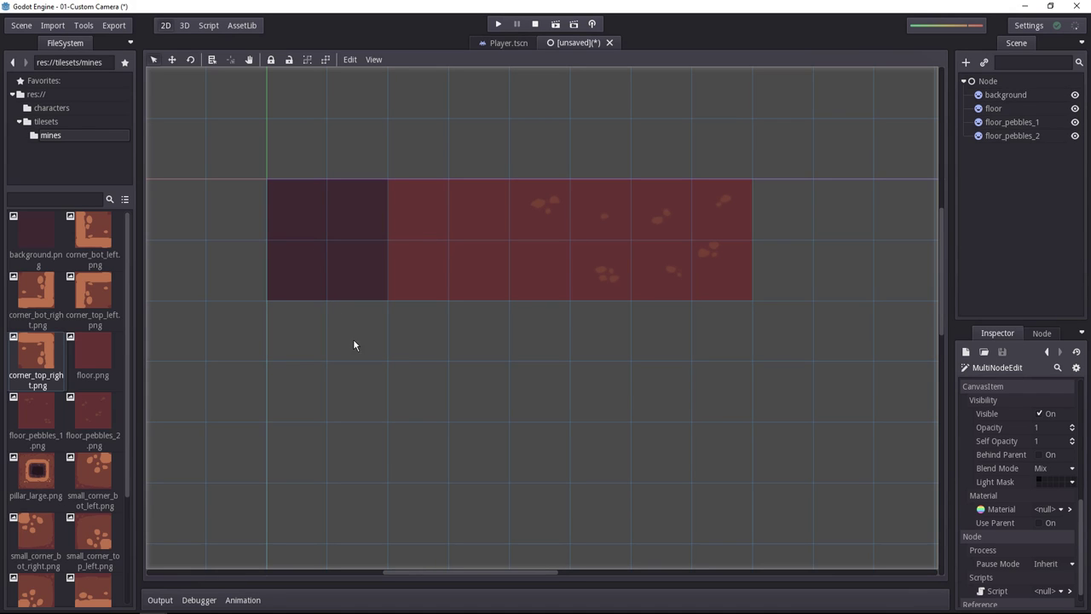
{"action": "left_click", "coordinate": [336, 268]}
{"action": "left_click", "coordinate": [461, 259]}
{"action": "left_click", "coordinate": [335, 255]}
{"action": "left_click", "coordinate": [460, 246]}
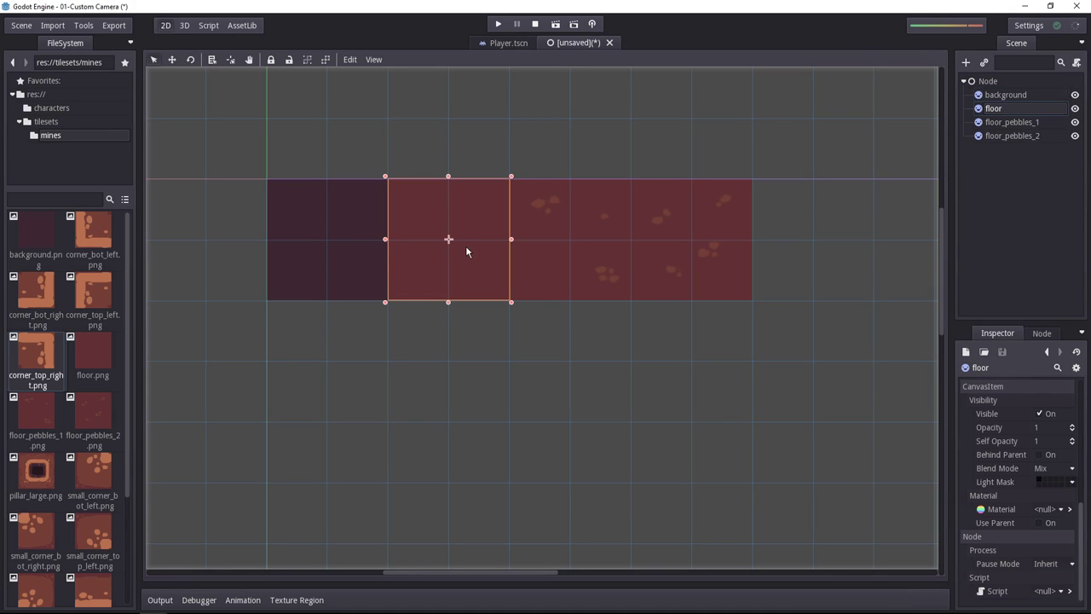
{"action": "left_click_drag", "start_coordinate": [801, 140], "coordinate": [470, 349]}
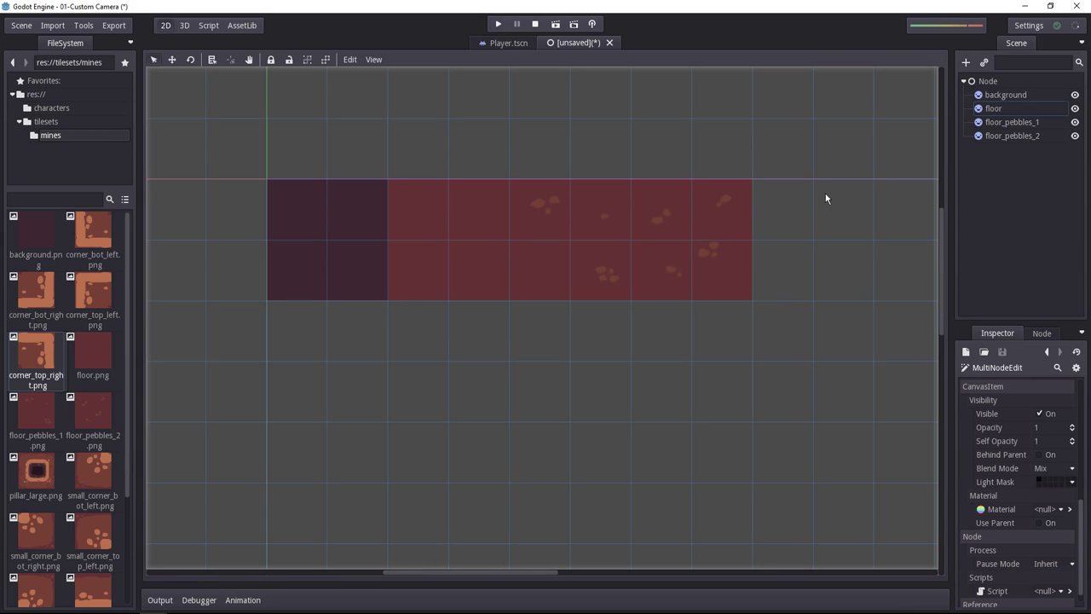
{"action": "left_click", "coordinate": [1014, 96]}
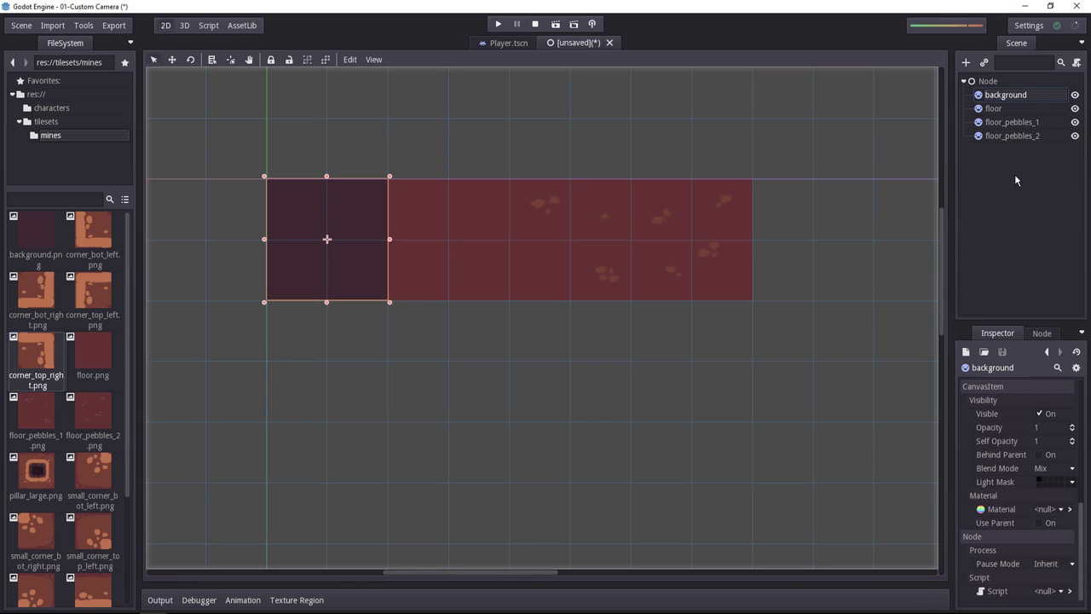
Add wall_top, wall_right, wall_bot and wall_left sprites in a row below the background.
{"action": "scroll", "coordinate": [81, 341], "scroll_direction": "down", "scroll_amount": 3}
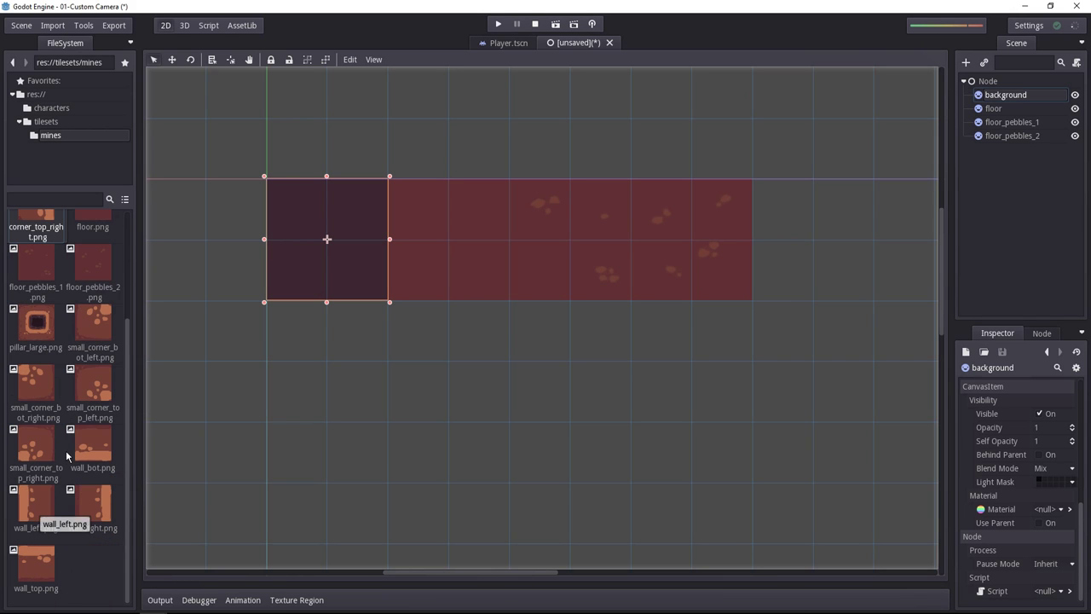
{"action": "left_click", "coordinate": [36, 564]}
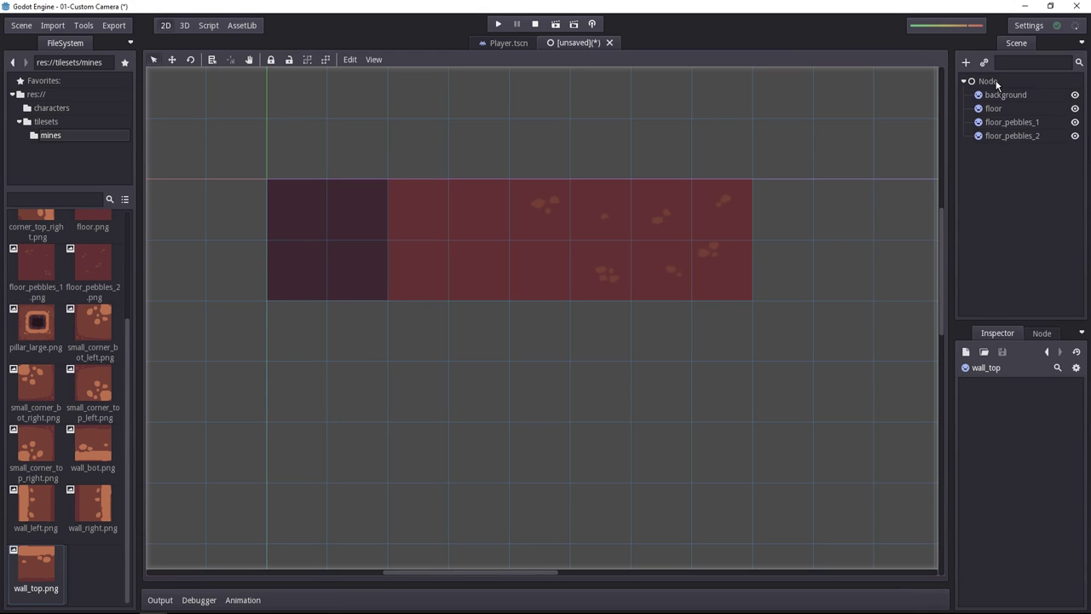
{"action": "left_click", "coordinate": [991, 82]}
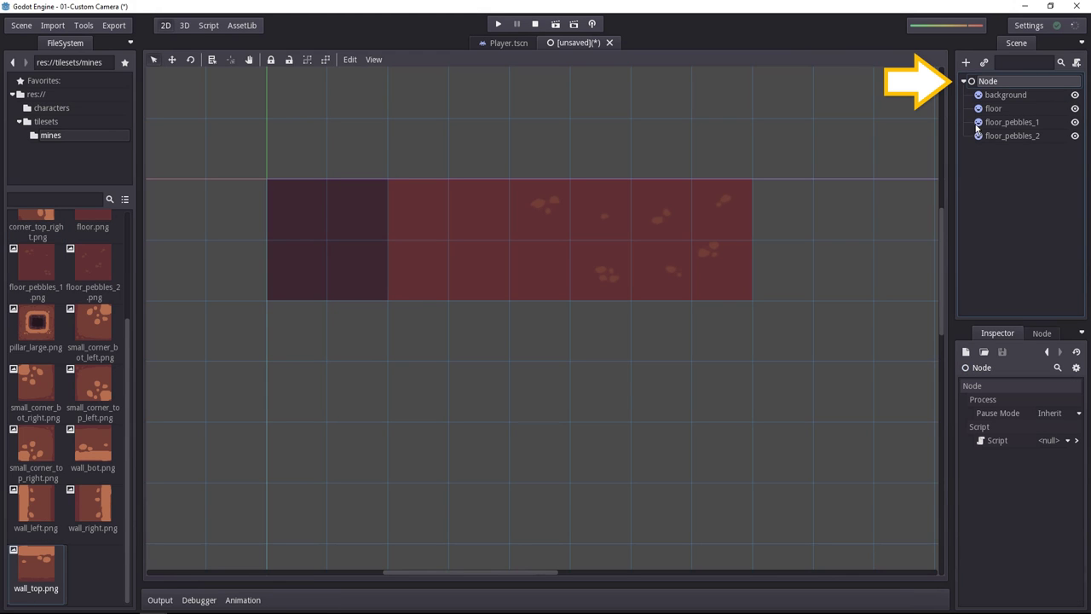
{"action": "left_click_drag", "start_coordinate": [35, 570], "coordinate": [328, 358]}
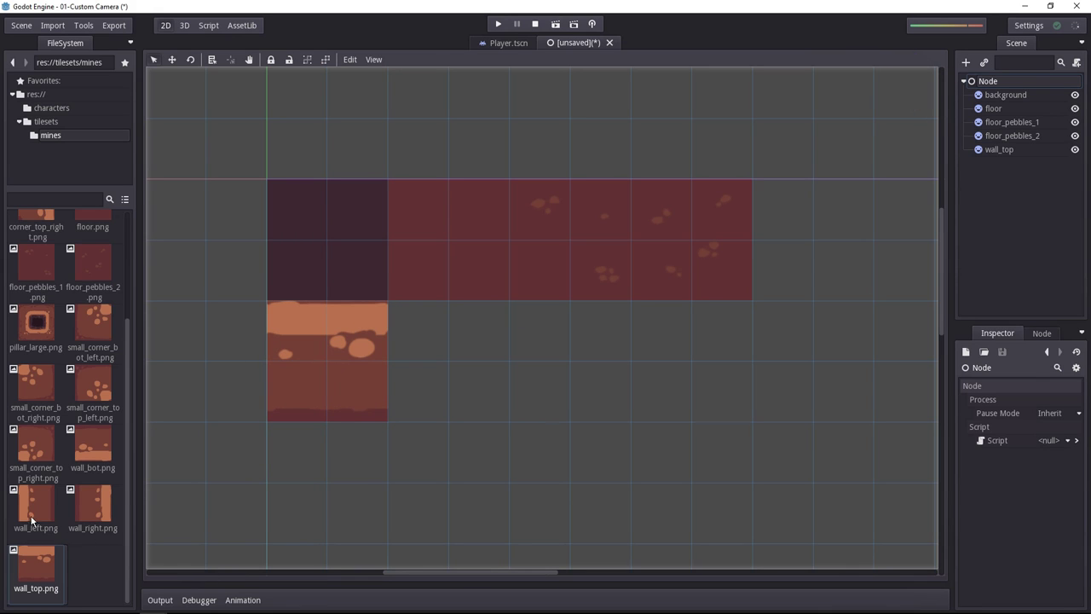
{"action": "left_click_drag", "start_coordinate": [95, 508], "coordinate": [435, 363]}
{"action": "left_click_drag", "start_coordinate": [85, 467], "coordinate": [579, 358]}
{"action": "left_click_drag", "start_coordinate": [45, 509], "coordinate": [690, 365]}
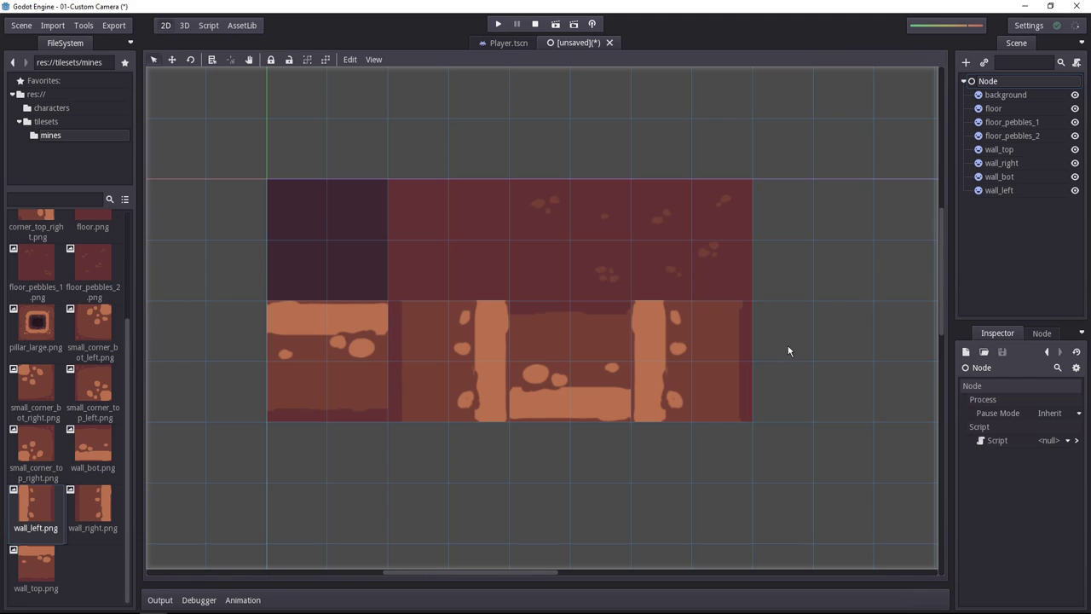
{"action": "left_click", "coordinate": [999, 149]}
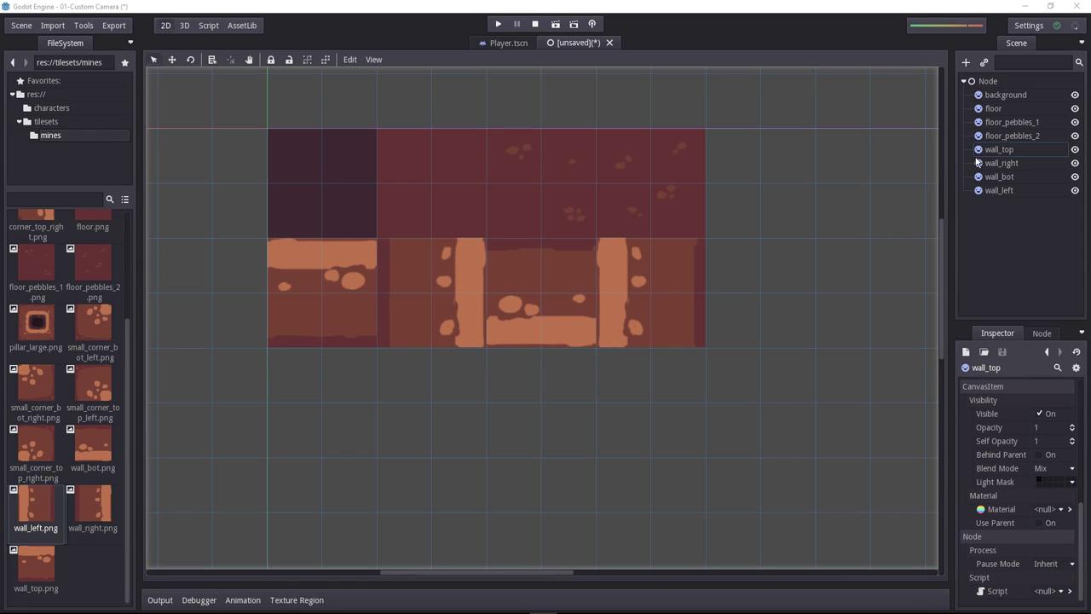
Add a StaticBody2D child to the wall_top sprite.
{"action": "left_click", "coordinate": [1001, 152]}
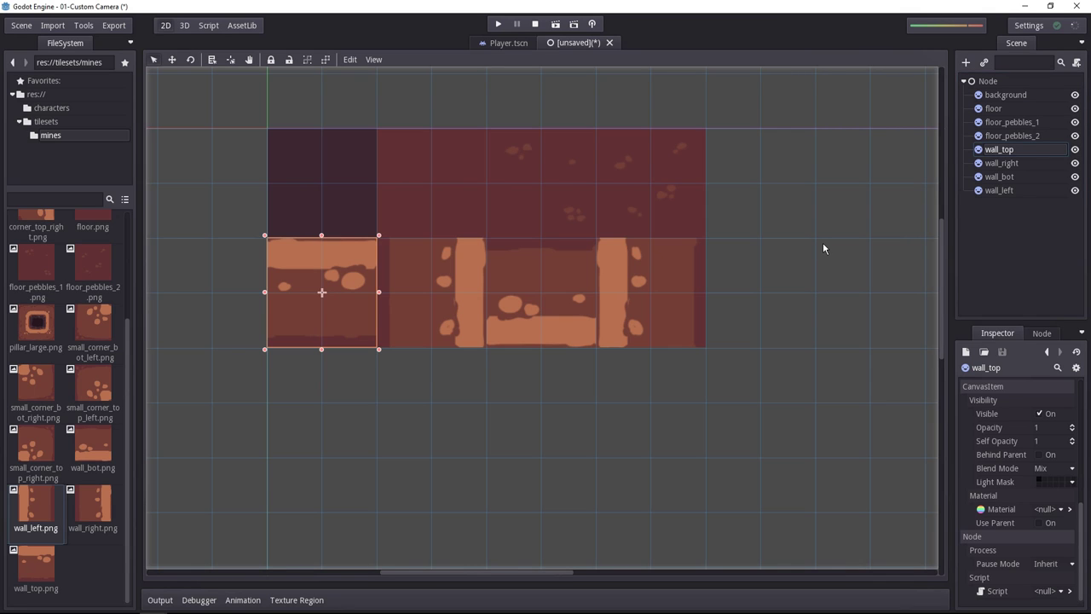
{"action": "key", "text": "ctrl+a"}
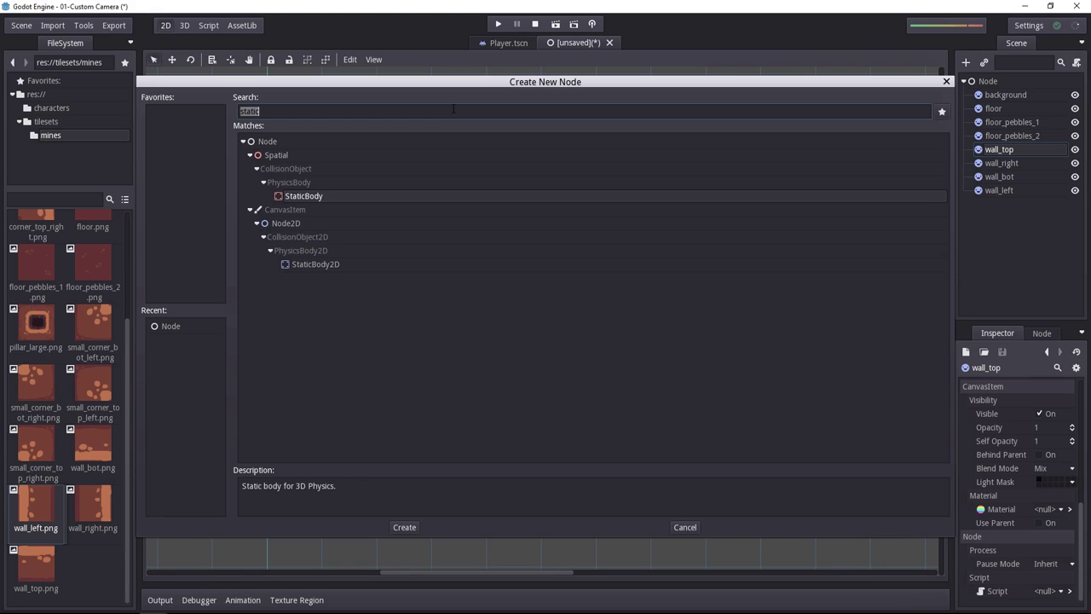
{"action": "type", "text": "static"}
{"action": "key", "text": "Down"}
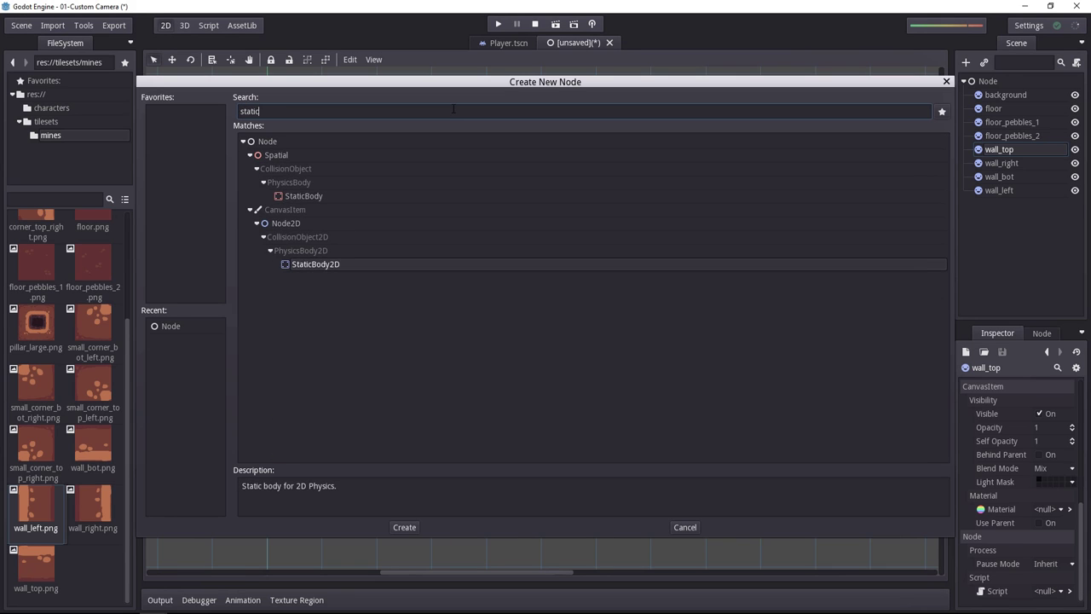
{"action": "key", "text": "Return"}
Add a CollisionShape2D inside the new StaticBody2D.
{"action": "key", "text": "ctrl+a"}
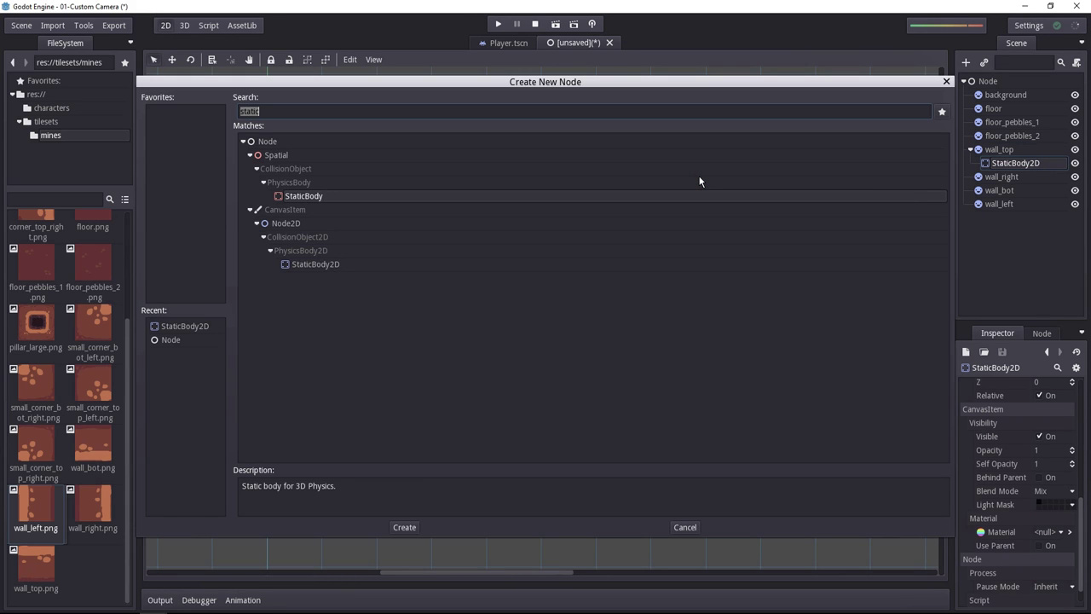
{"action": "type", "text": "collision"}
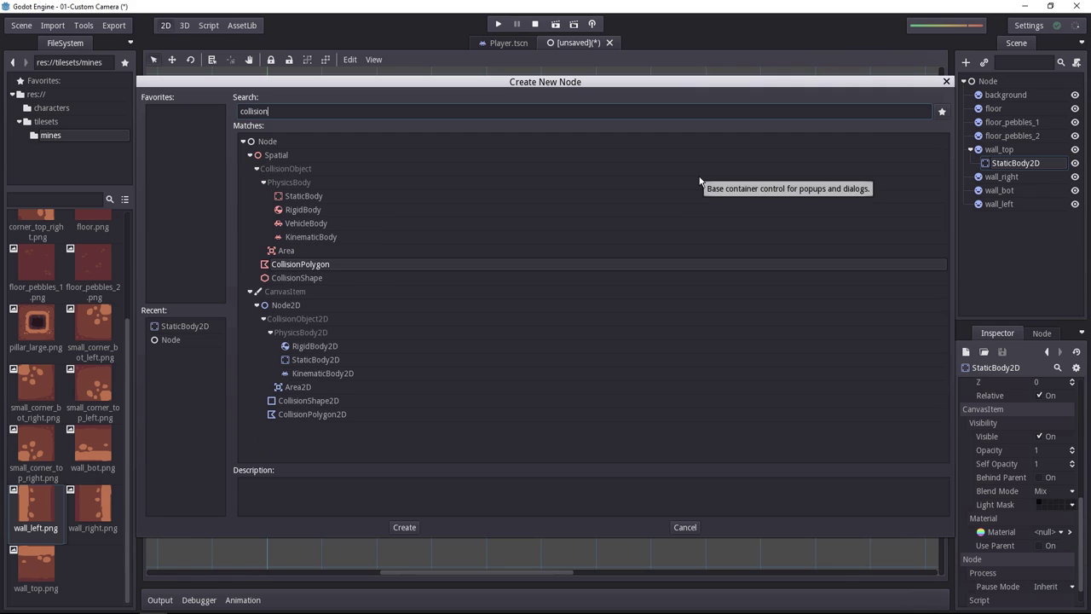
{"action": "left_click", "coordinate": [332, 403]}
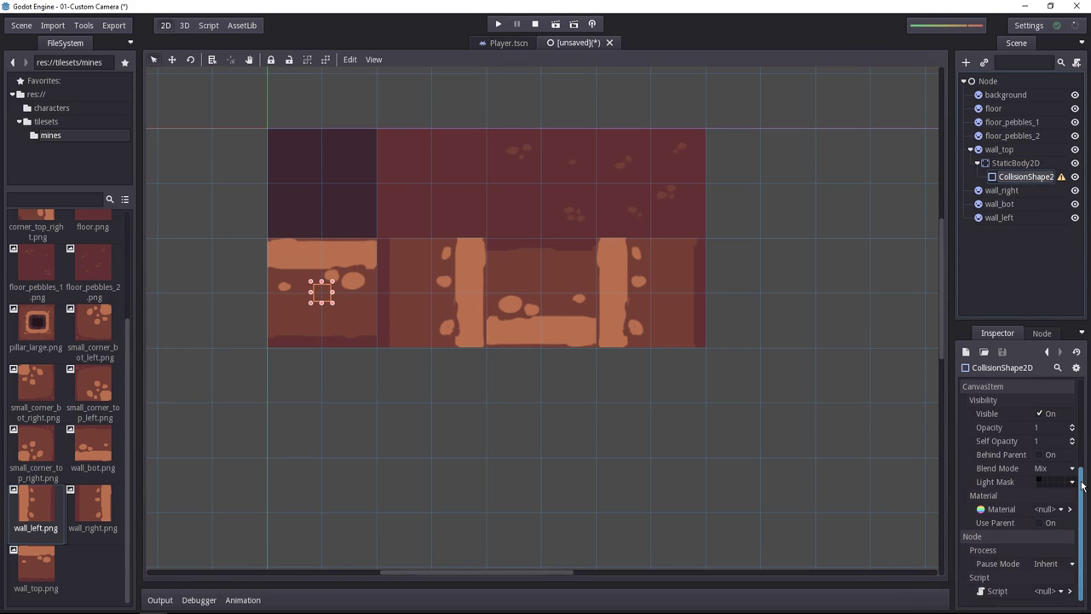
{"action": "scroll", "coordinate": [1030, 433], "scroll_direction": "up", "scroll_amount": 5}
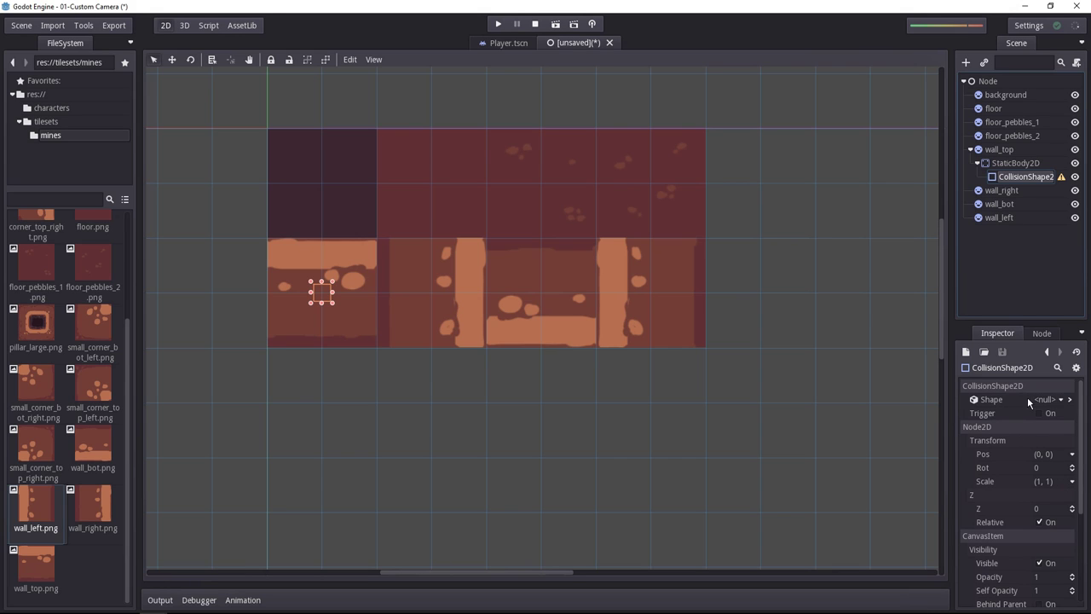
Assign a new RectangleShape2D and stretch it to cover the entire wall_top tile.
{"action": "left_click", "coordinate": [1056, 400]}
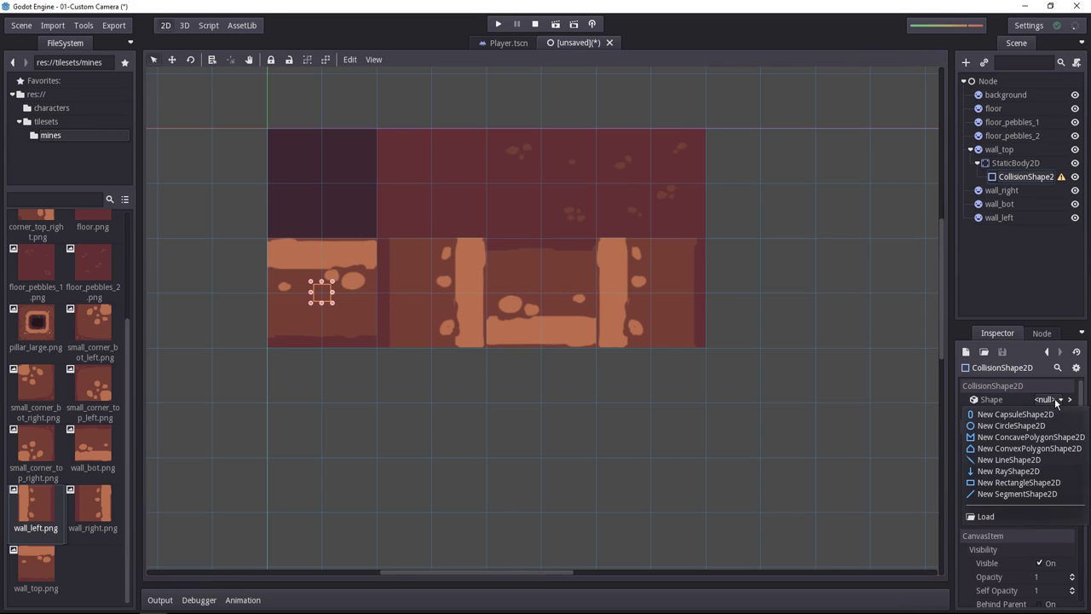
{"action": "left_click", "coordinate": [1014, 483]}
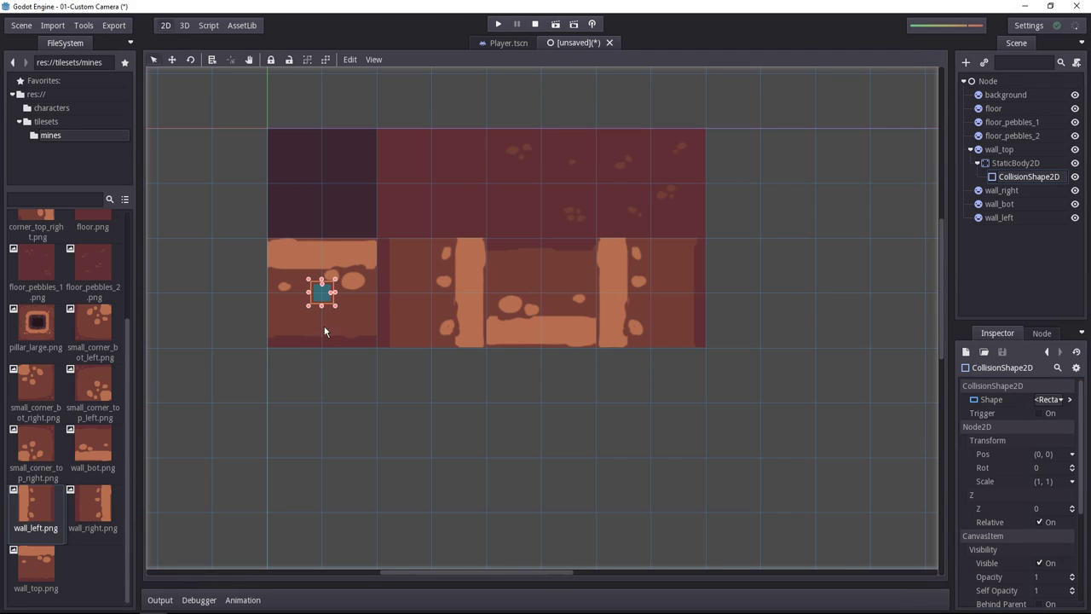
{"action": "left_click_drag", "start_coordinate": [327, 297], "coordinate": [382, 292]}
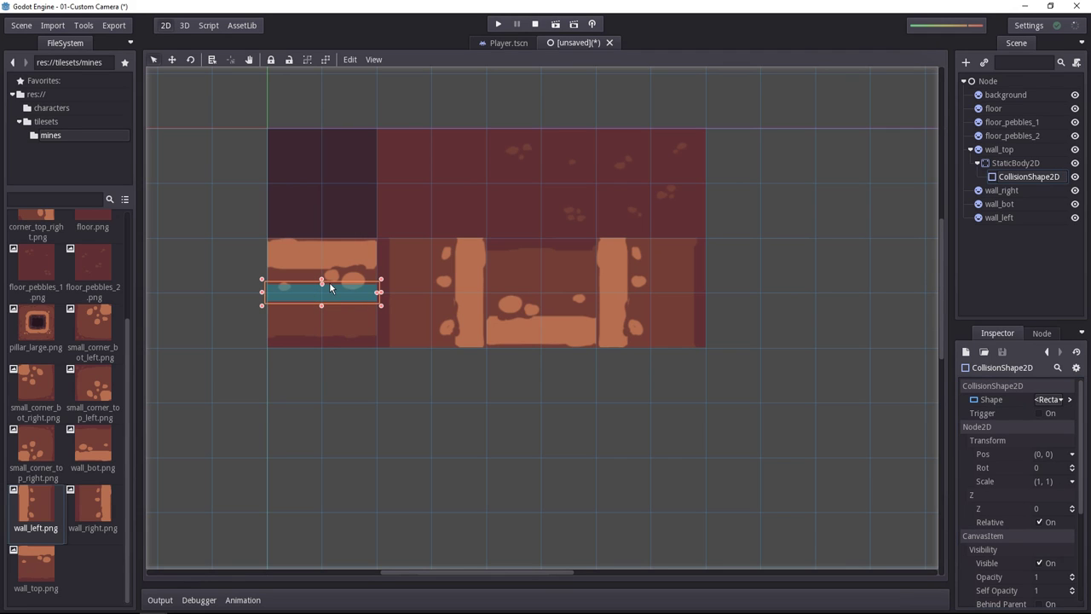
{"action": "left_click_drag", "start_coordinate": [325, 286], "coordinate": [322, 238]}
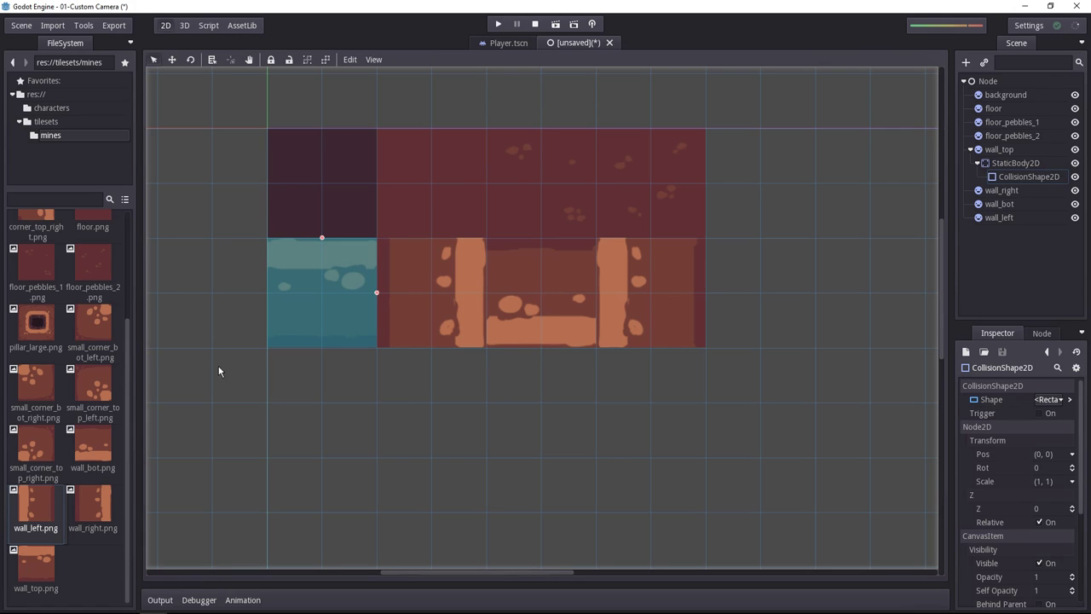
Duplicate wall_top's StaticBody2D under wall_right and move it onto the right wall tile.
{"action": "left_click", "coordinate": [468, 349]}
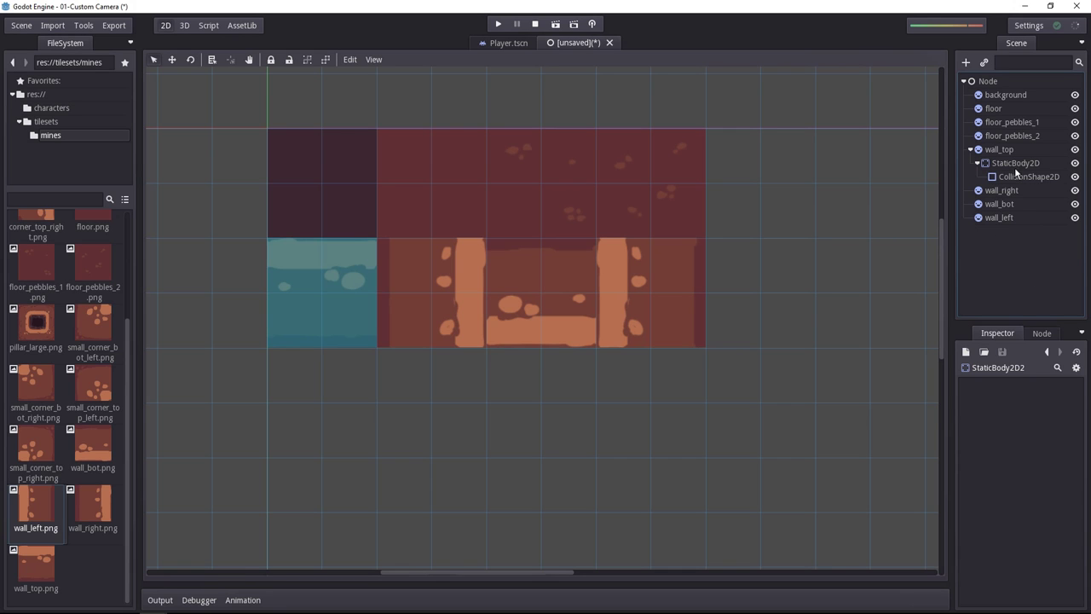
{"action": "left_click", "coordinate": [1017, 163]}
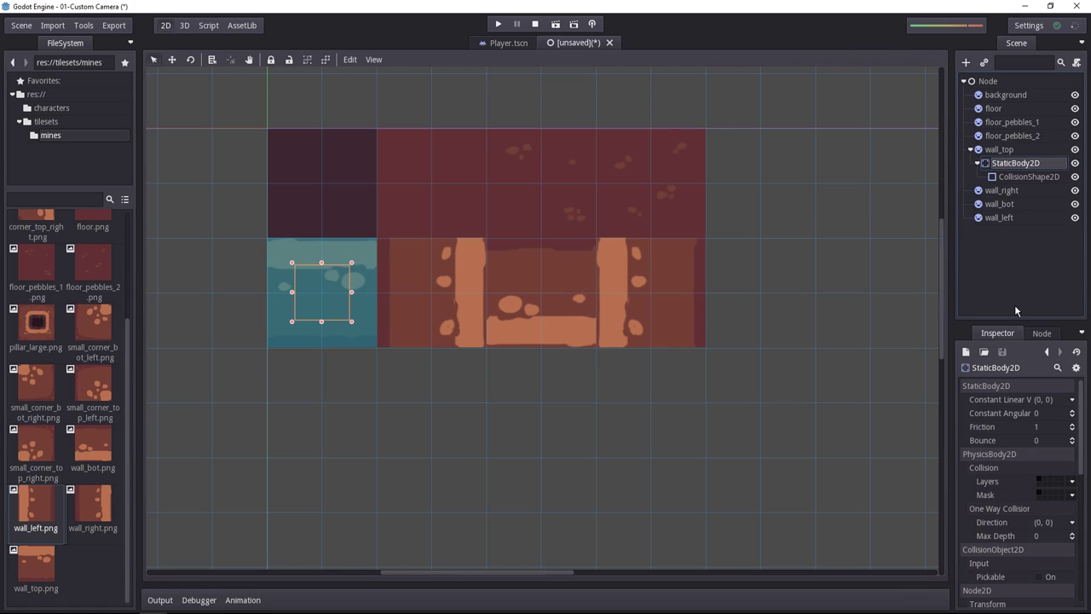
{"action": "key", "text": "ctrl+d"}
{"action": "left_click_drag", "start_coordinate": [1012, 189], "coordinate": [1011, 218]}
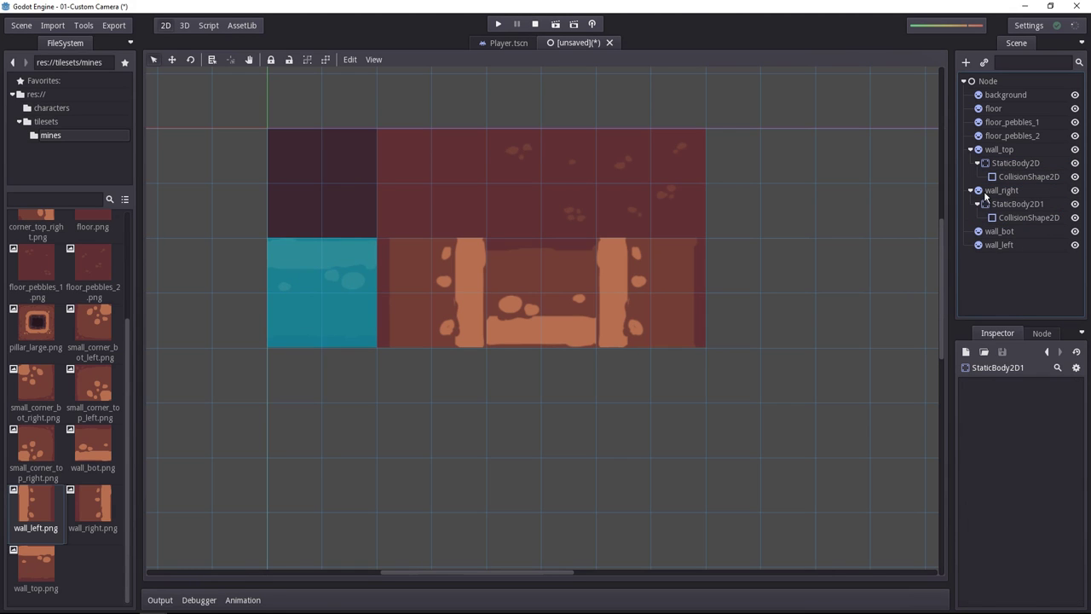
{"action": "left_click", "coordinate": [989, 192]}
{"action": "left_click", "coordinate": [1015, 203]}
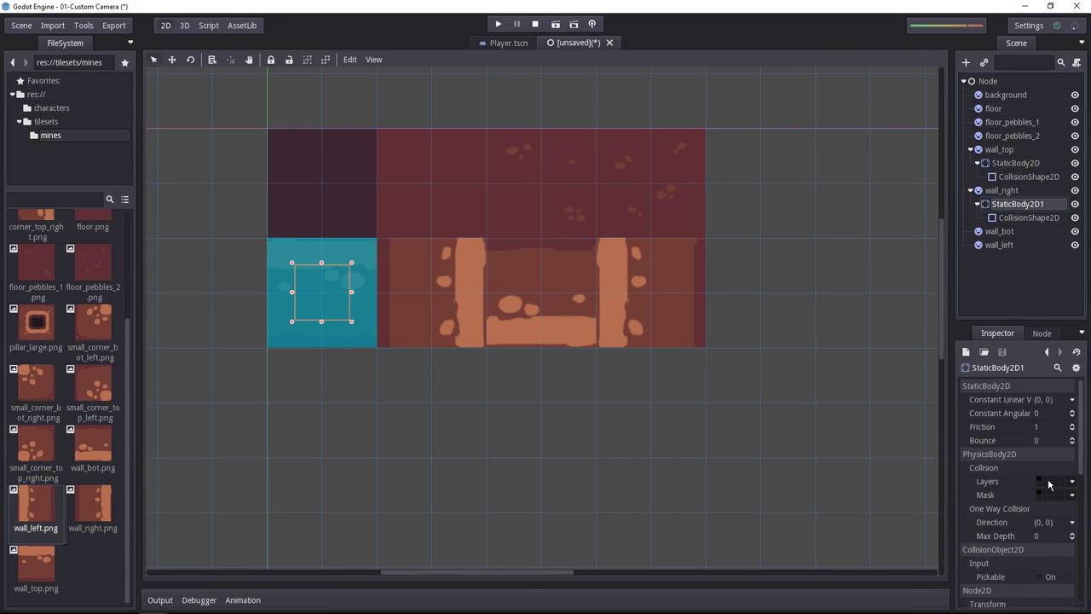
{"action": "left_click", "coordinate": [172, 60]}
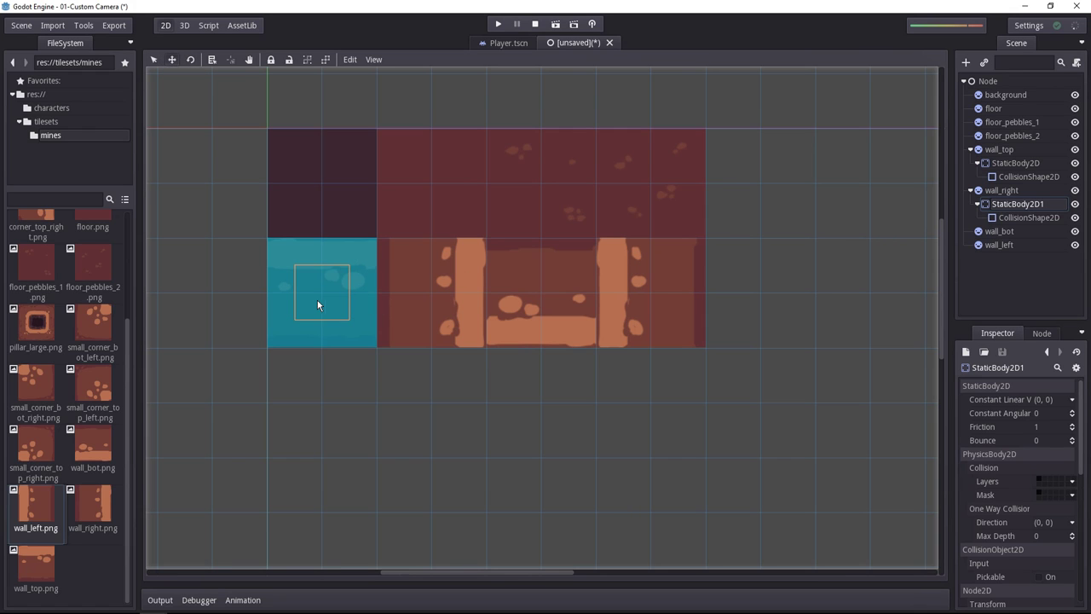
{"action": "left_click", "coordinate": [153, 61]}
{"action": "left_click", "coordinate": [356, 260]}
{"action": "left_click_drag", "start_coordinate": [355, 262], "coordinate": [485, 266]}
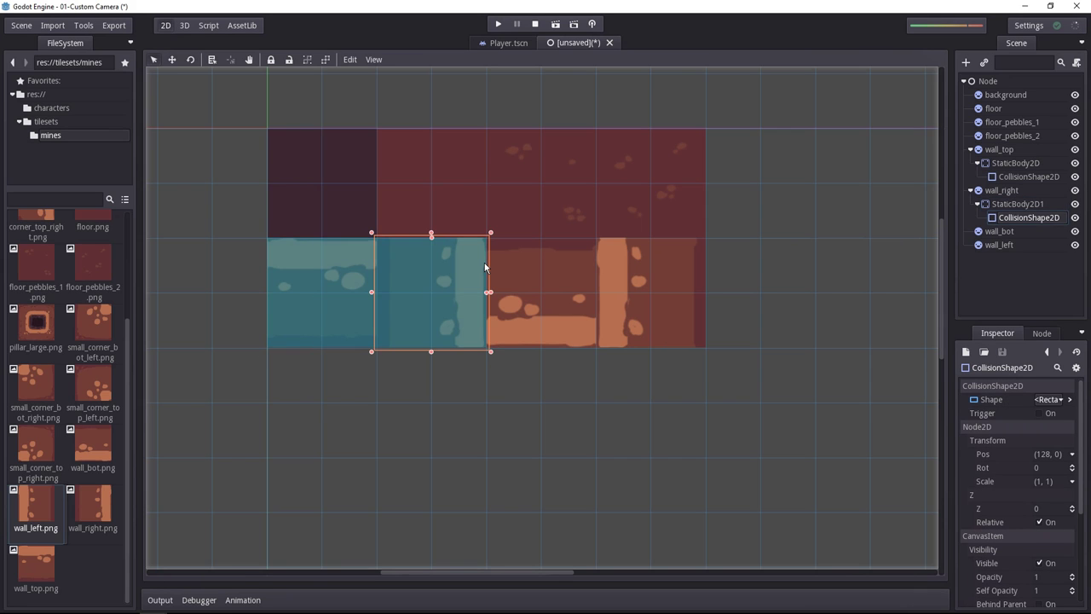
{"action": "key", "text": "ctrl+z"}
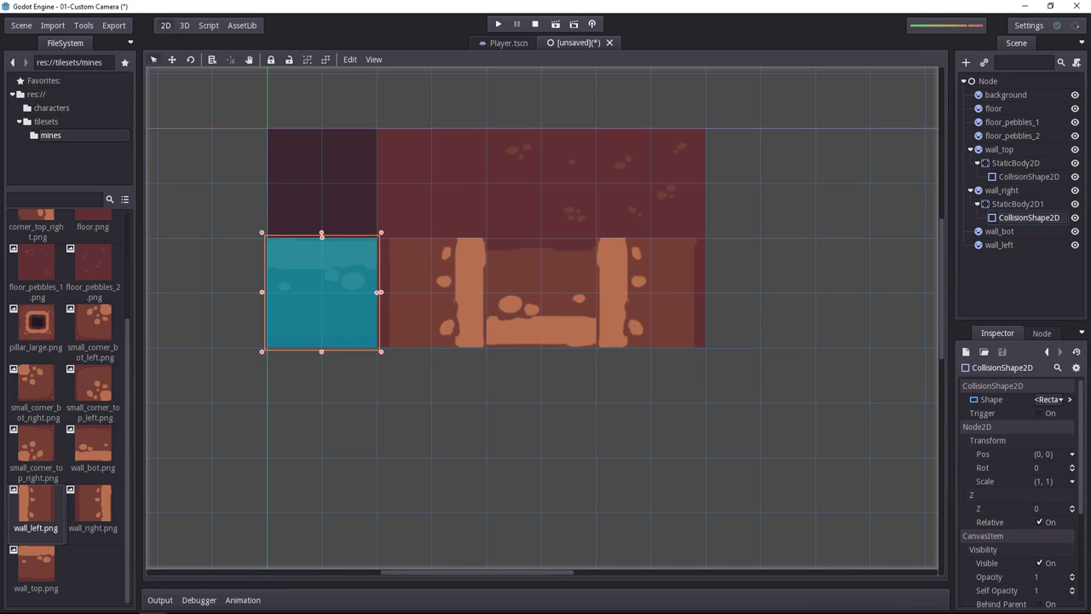
{"action": "left_click", "coordinate": [1023, 205]}
{"action": "left_click_drag", "start_coordinate": [334, 296], "coordinate": [447, 292]}
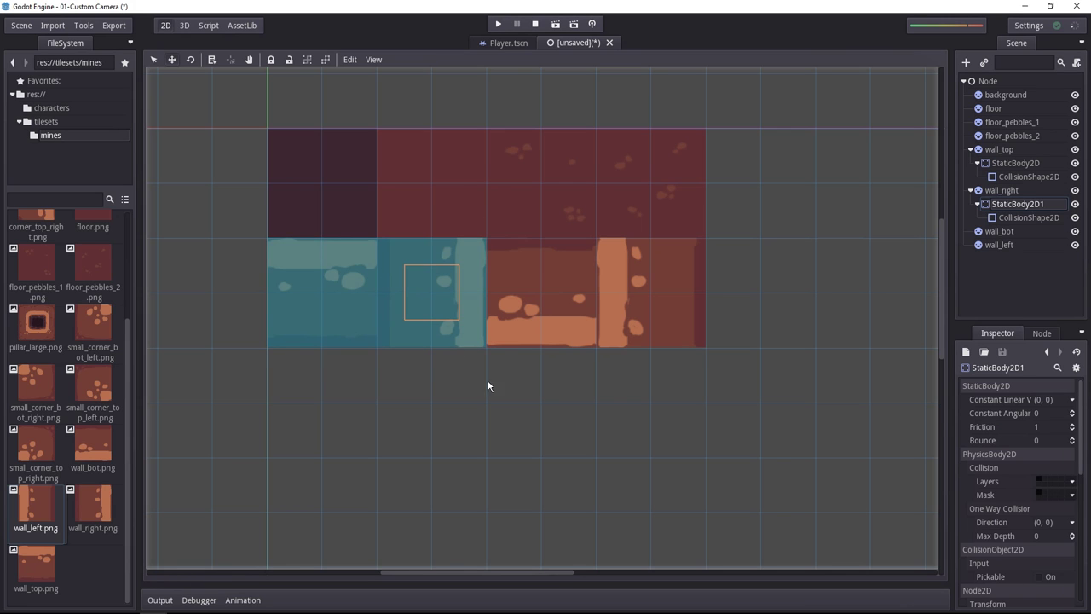
Copy the body under wall_bot and wall_left, moving wall_left's copy onto its tile.
{"action": "key", "text": "ctrl+d"}
{"action": "left_click_drag", "start_coordinate": [1016, 231], "coordinate": [1007, 300]}
{"action": "key", "text": "ctrl+d"}
{"action": "left_click", "coordinate": [1017, 286]}
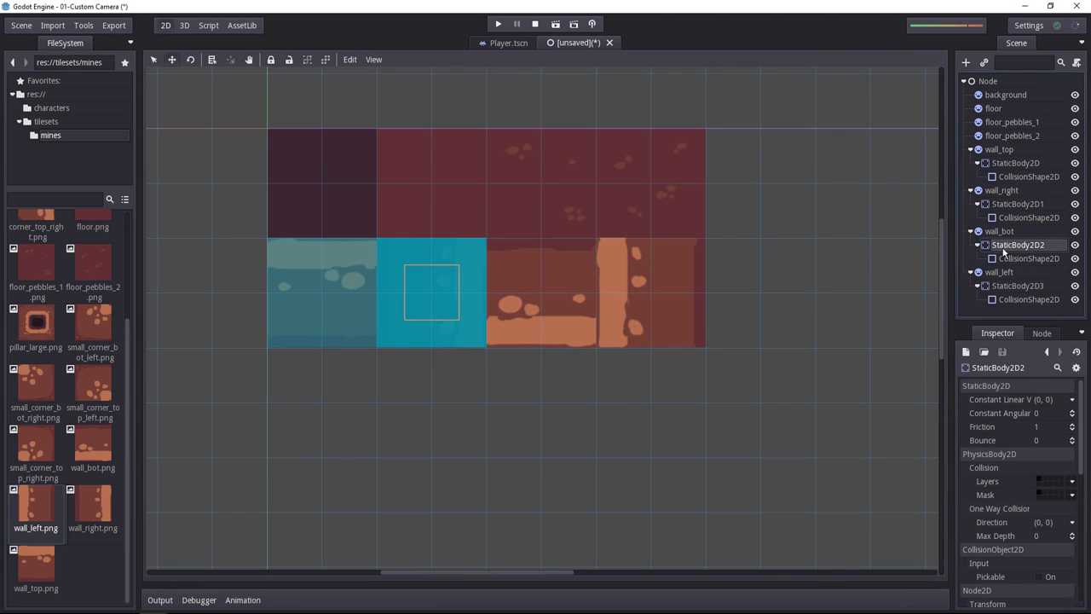
{"action": "left_click_drag", "start_coordinate": [439, 293], "coordinate": [701, 299]}
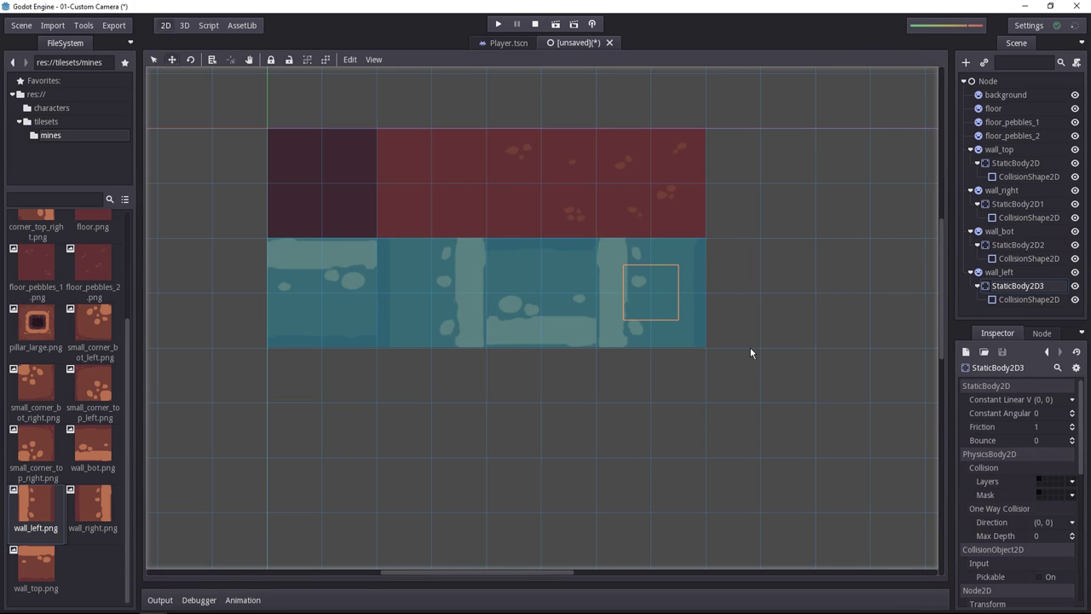
Stretch wall_left's CollisionShape2D rectangle until it covers its entire wall tile.
{"action": "scroll", "coordinate": [1035, 443], "scroll_direction": "down", "scroll_amount": 5}
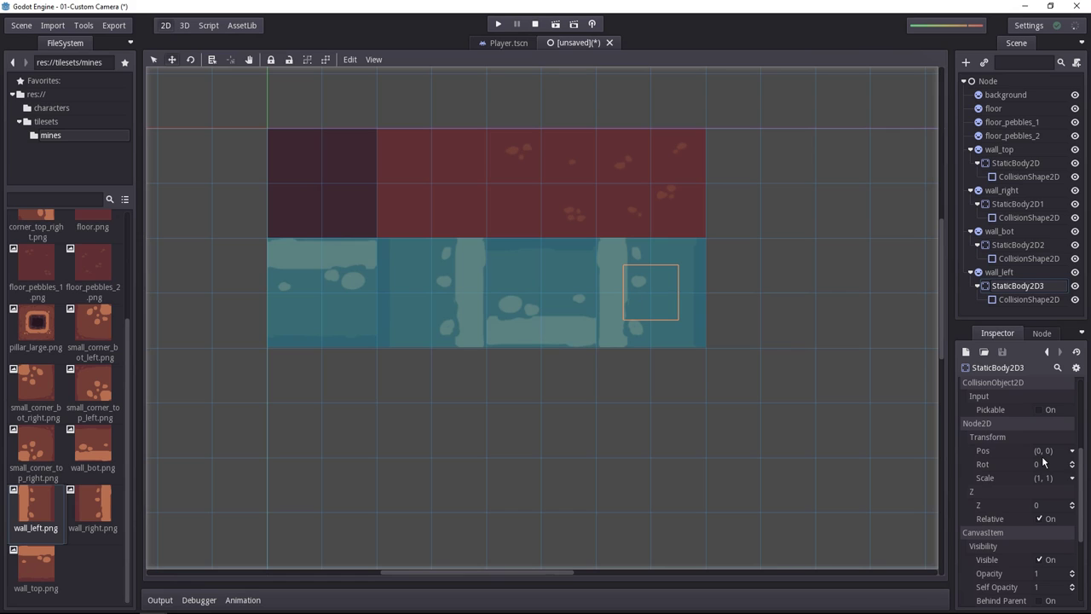
{"action": "left_click", "coordinate": [1043, 450]}
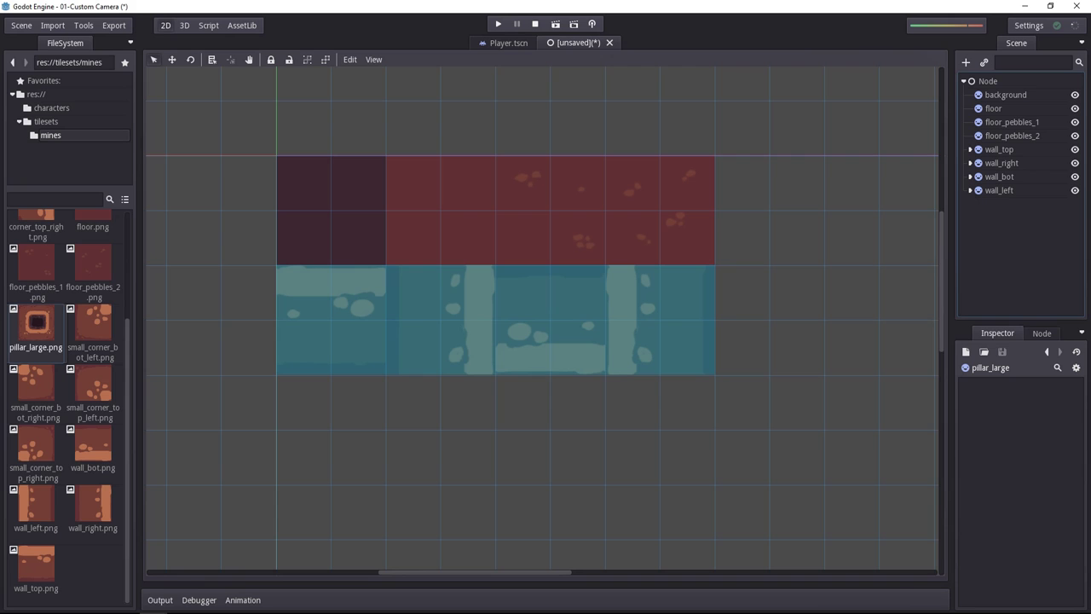
{"action": "left_click", "coordinate": [970, 190]}
{"action": "left_click", "coordinate": [1018, 203]}
{"action": "left_click", "coordinate": [1024, 218]}
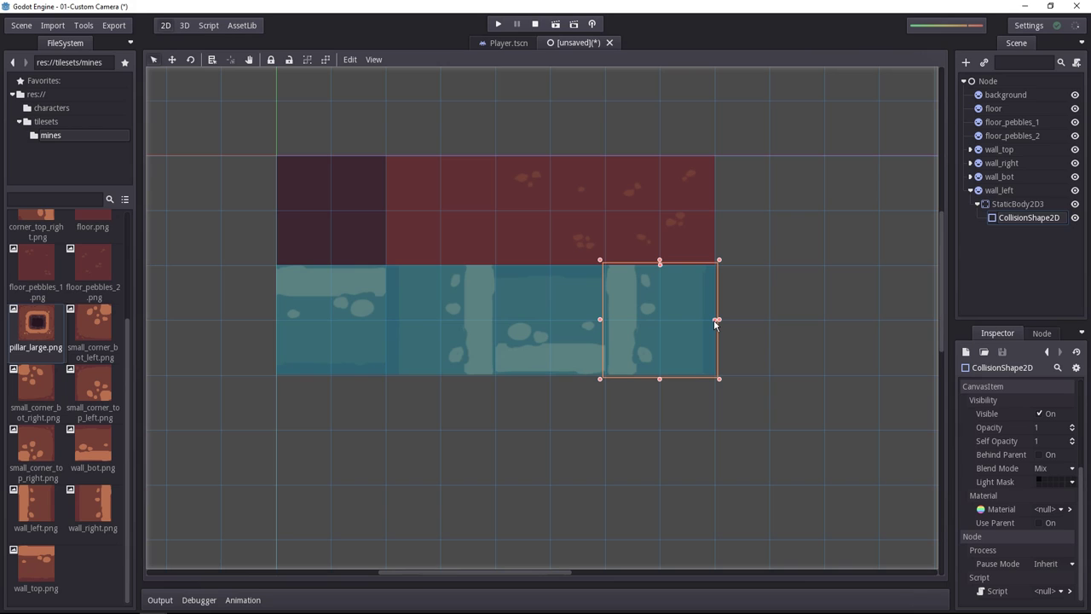
{"action": "mouse_move", "coordinate": [717, 322]}
{"action": "left_mouse_down"}
{"action": "mouse_move", "coordinate": [769, 325]}
{"action": "mouse_move", "coordinate": [726, 333]}
{"action": "left_mouse_up"}
{"action": "left_click", "coordinate": [999, 190]}
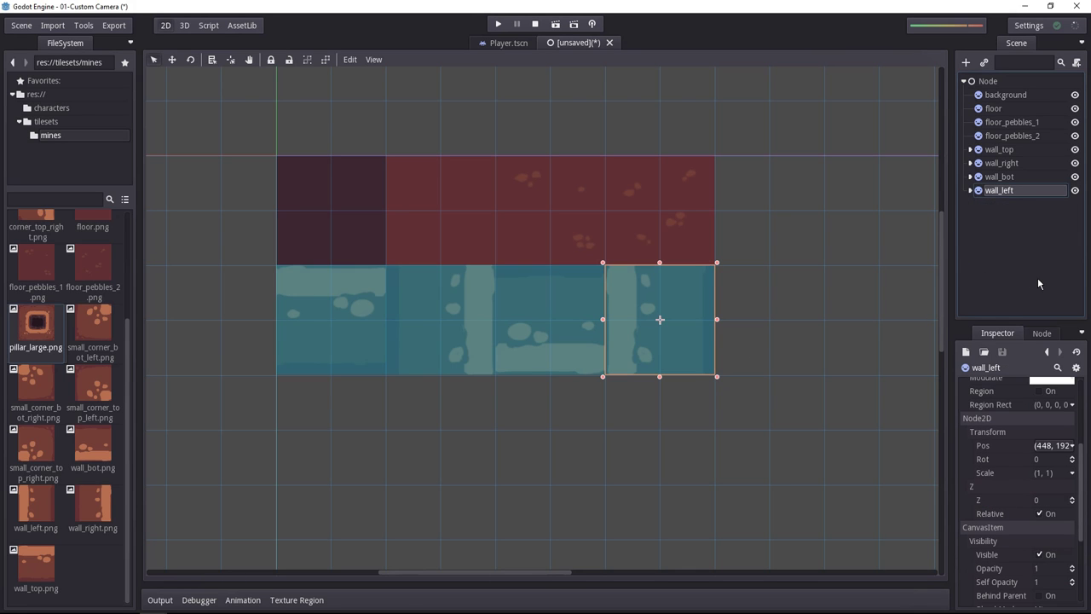
{"action": "left_click", "coordinate": [814, 341]}
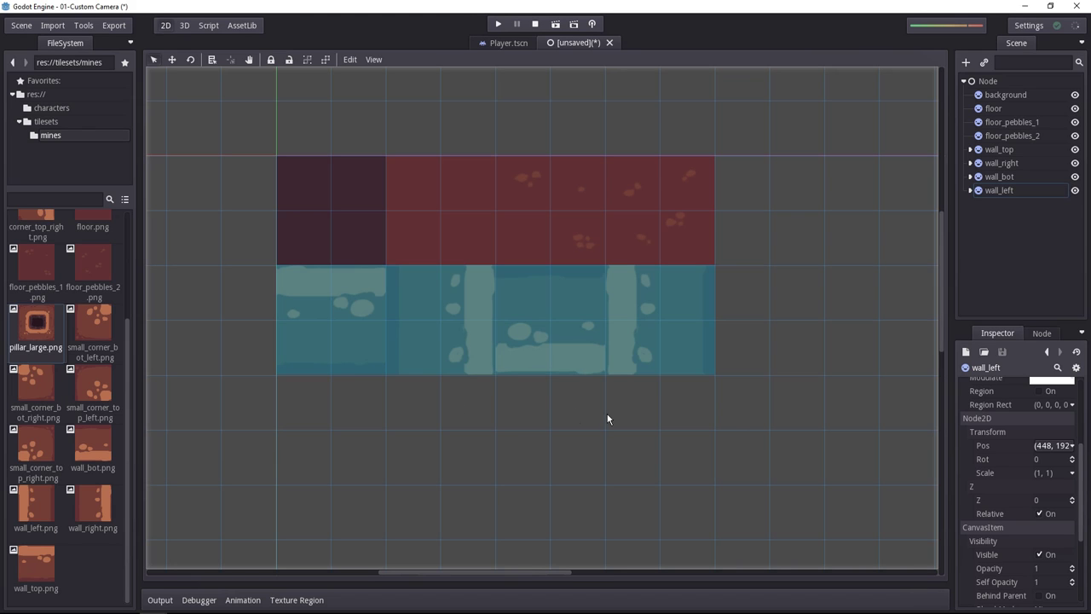
Add pillar_large.png as a sprite under the root, placed at (128, 384) below the walls.
{"action": "left_click", "coordinate": [1000, 83]}
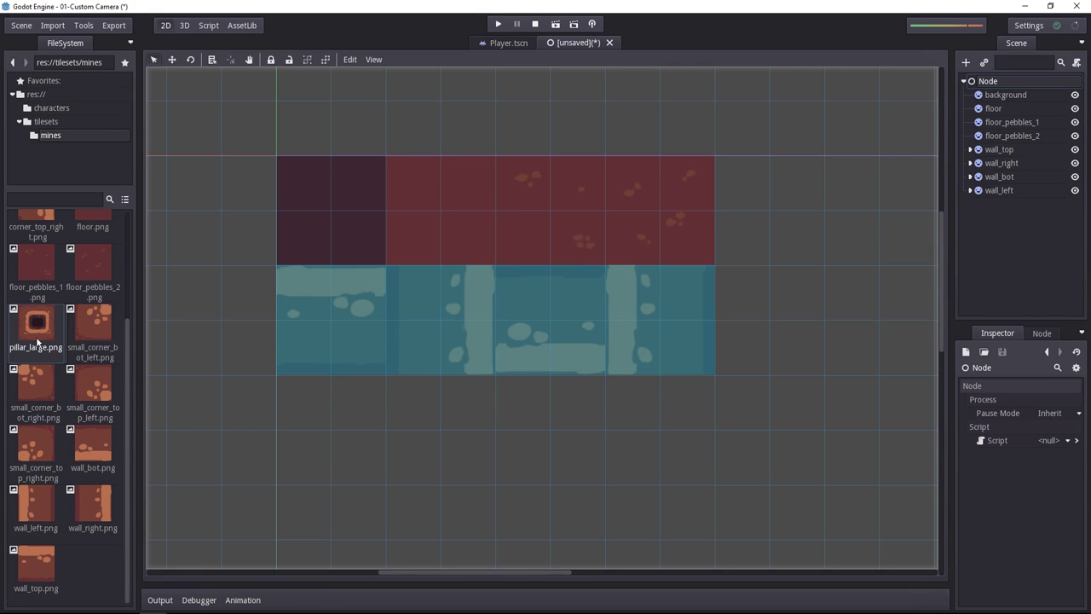
{"action": "left_click_drag", "start_coordinate": [26, 321], "coordinate": [382, 487]}
{"action": "middle_click_drag", "start_coordinate": [660, 475], "coordinate": [711, 420]}
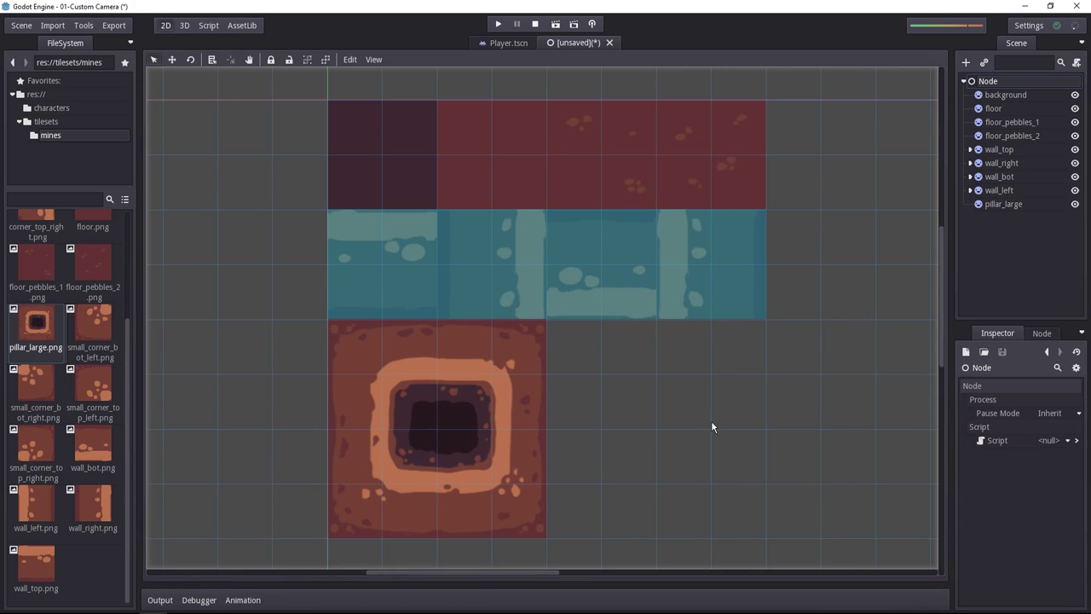
{"action": "left_click", "coordinate": [999, 204]}
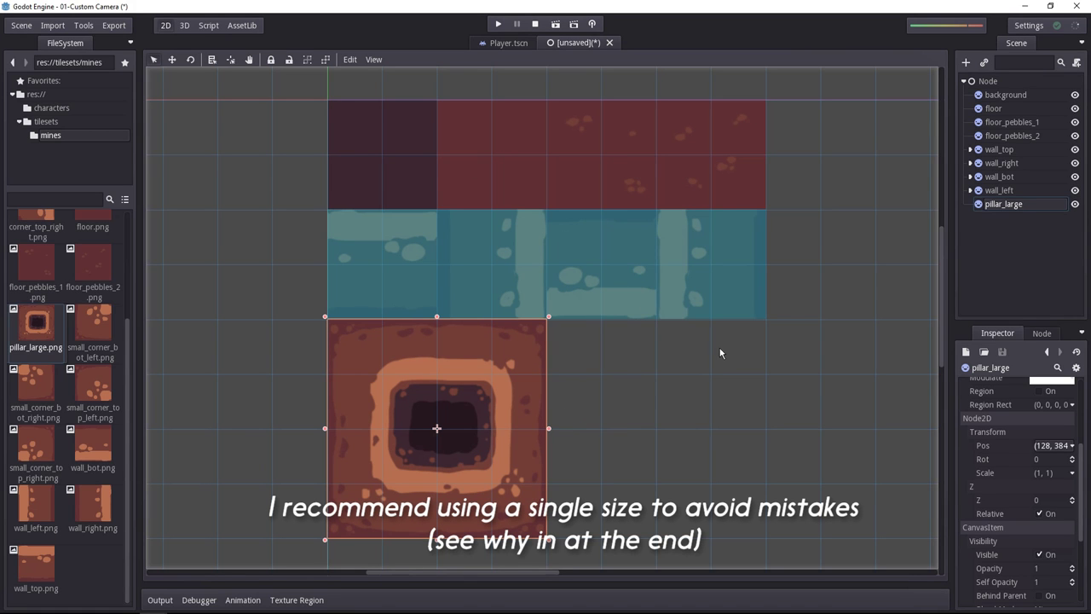
{"action": "scroll", "coordinate": [733, 346], "scroll_direction": "down", "scroll_amount": 1}
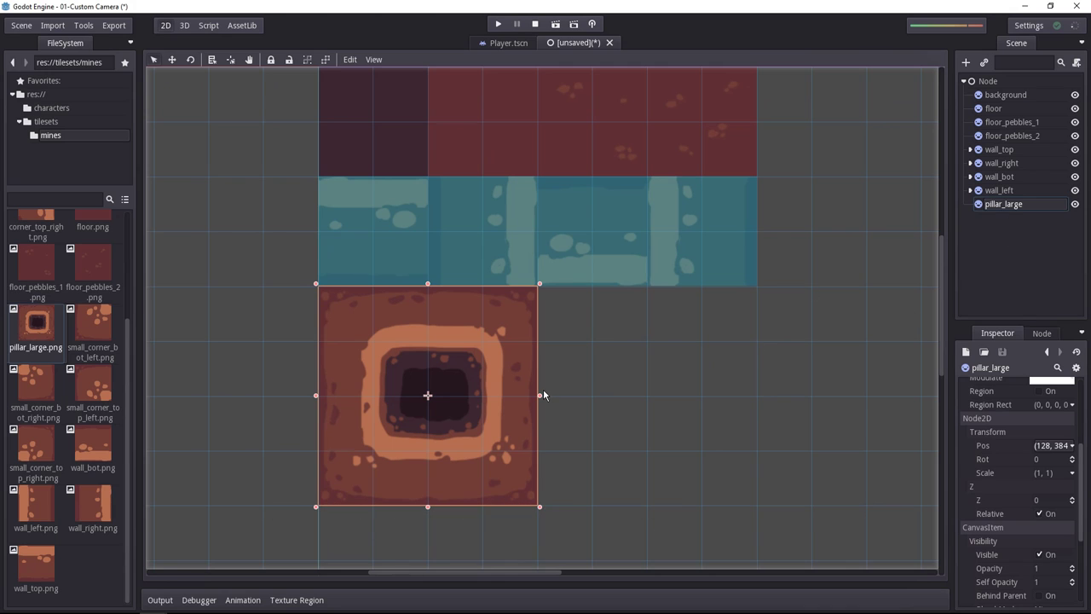
{"action": "left_click", "coordinate": [1012, 206]}
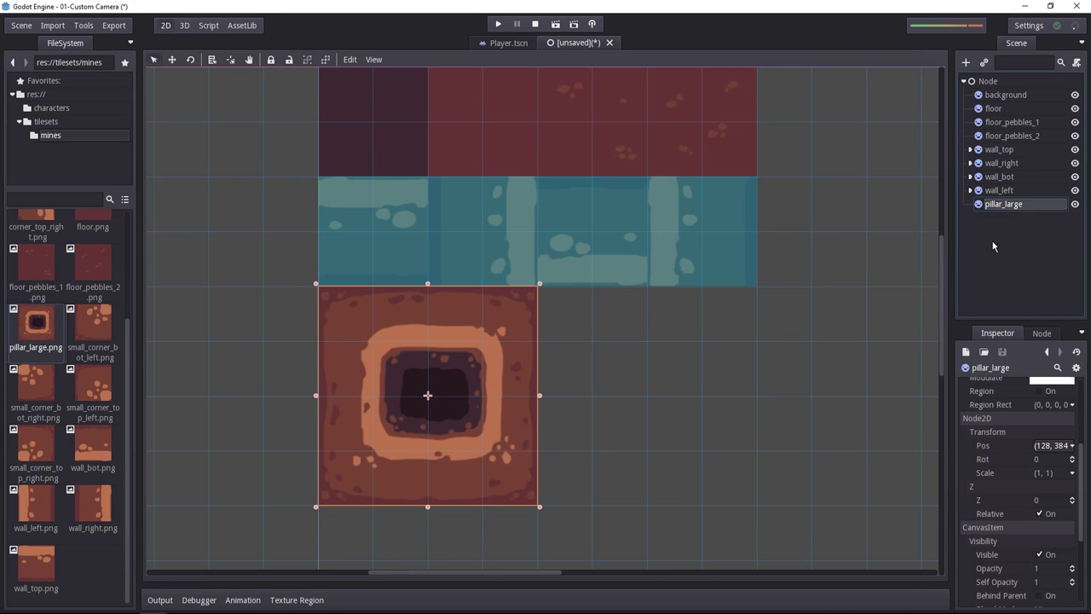
Add a StaticBody2D under pillar_large, checking wall_left's body and shape setup for comparison.
{"action": "key", "text": "ctrl+a"}
{"action": "type", "text": "static"}
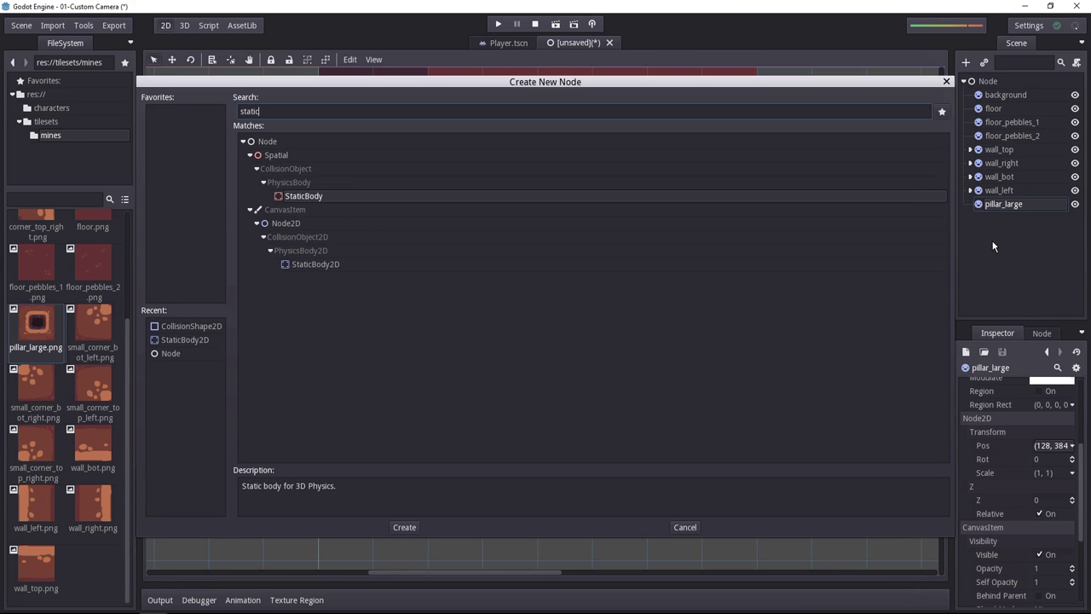
{"action": "key", "text": "Return"}
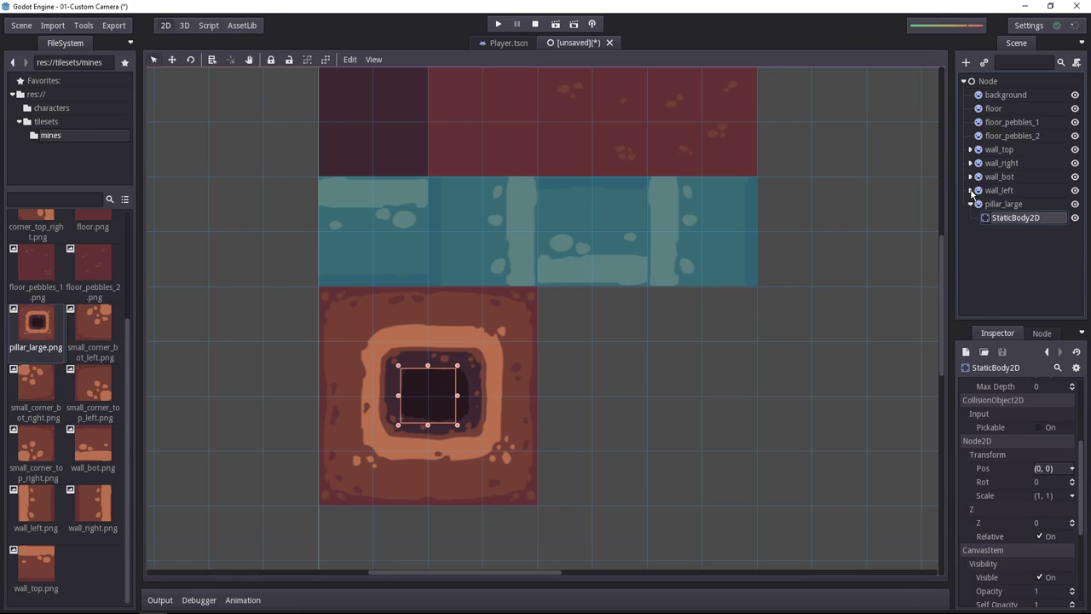
{"action": "left_click", "coordinate": [972, 191]}
{"action": "left_click", "coordinate": [1011, 218]}
{"action": "left_click", "coordinate": [1026, 204]}
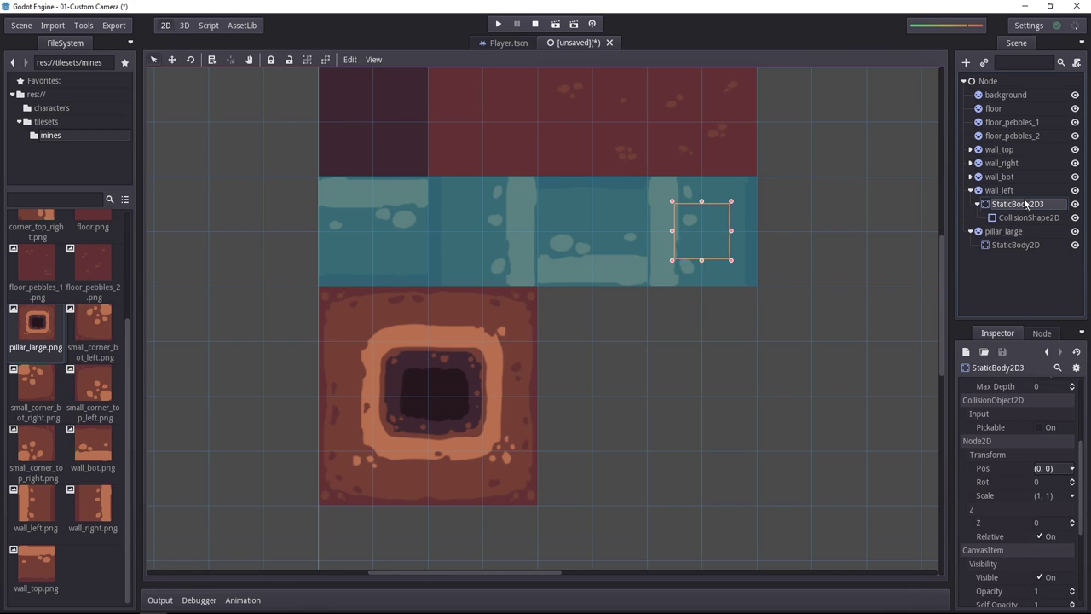
{"action": "left_click", "coordinate": [1023, 219]}
{"action": "left_click", "coordinate": [1023, 205]}
{"action": "left_click", "coordinate": [1026, 218]}
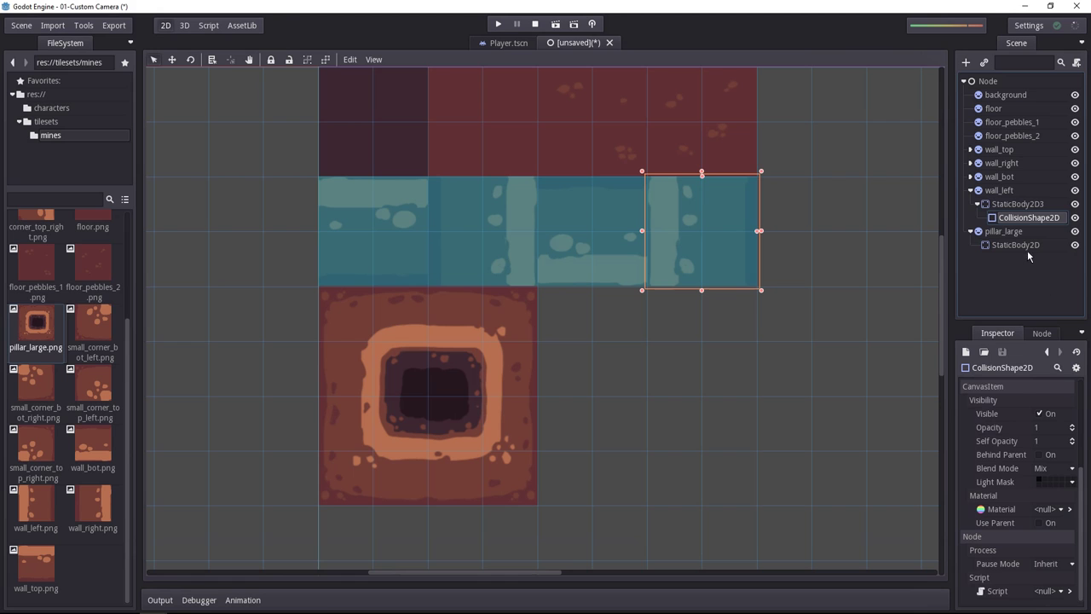
{"action": "left_click", "coordinate": [1027, 248]}
Give the pillar's body a CollisionShape2D with a new RectangleShape2D sized over the whole pillar.
{"action": "key", "text": "ctrl+a"}
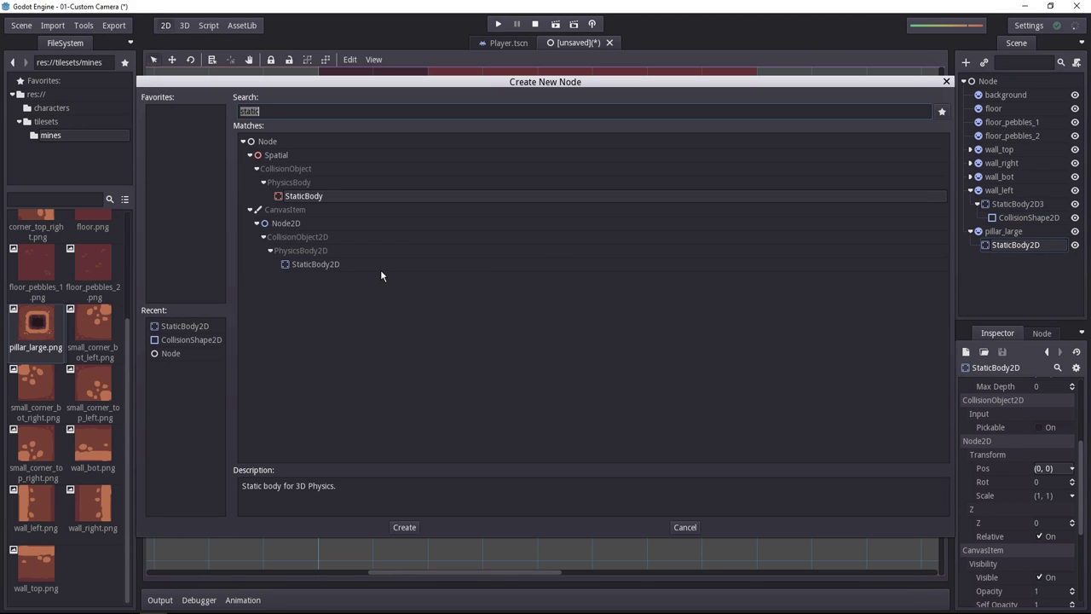
{"action": "type", "text": "shap"}
{"action": "key", "text": "Down"}
{"action": "key", "text": "Return"}
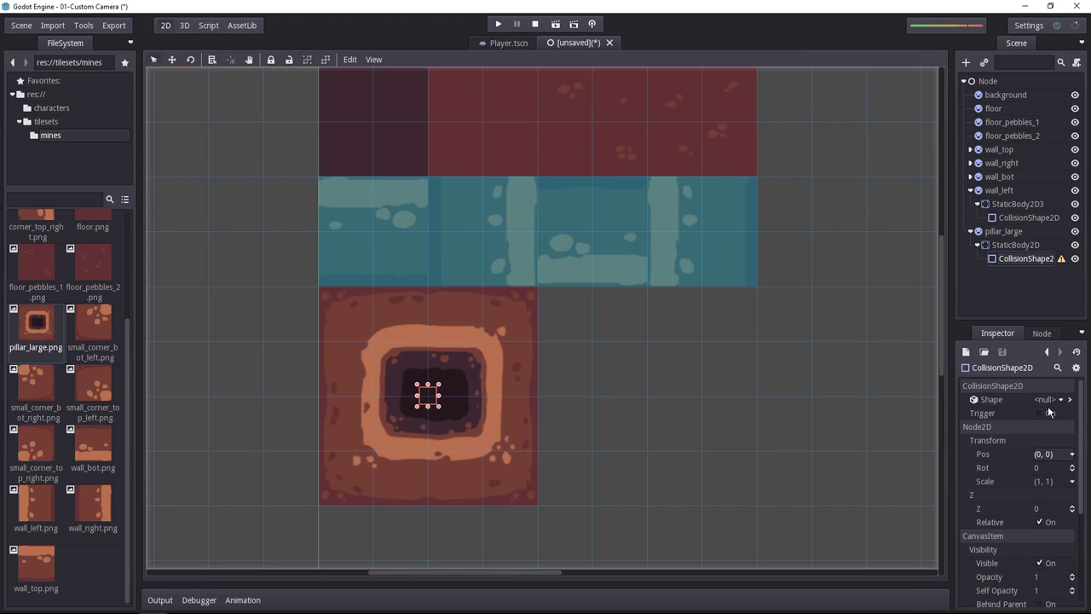
{"action": "left_click", "coordinate": [1054, 399]}
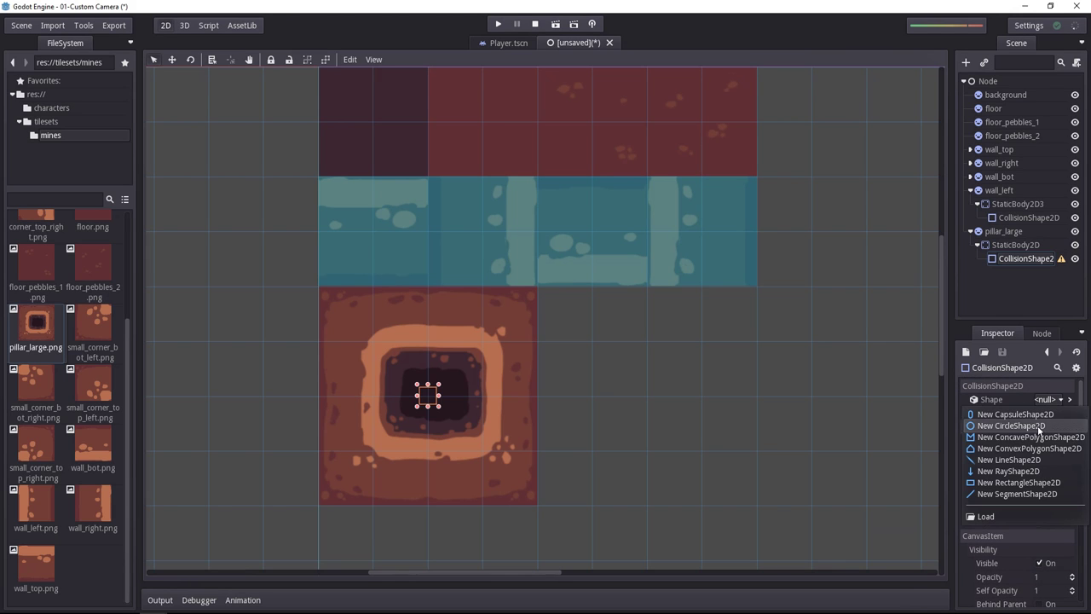
{"action": "left_click", "coordinate": [1023, 483]}
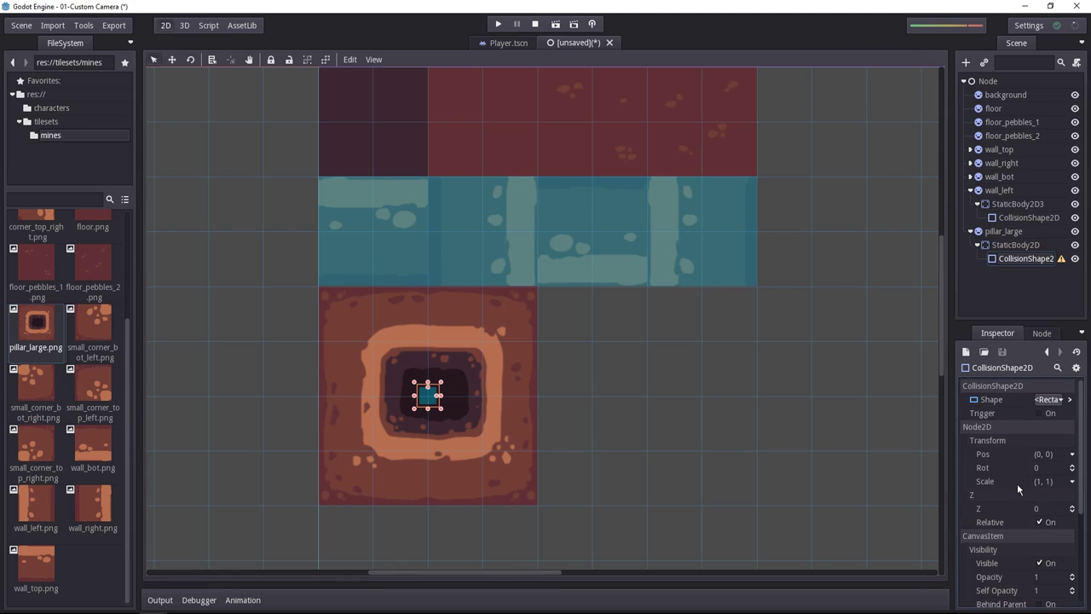
{"action": "left_click_drag", "start_coordinate": [434, 397], "coordinate": [530, 393]}
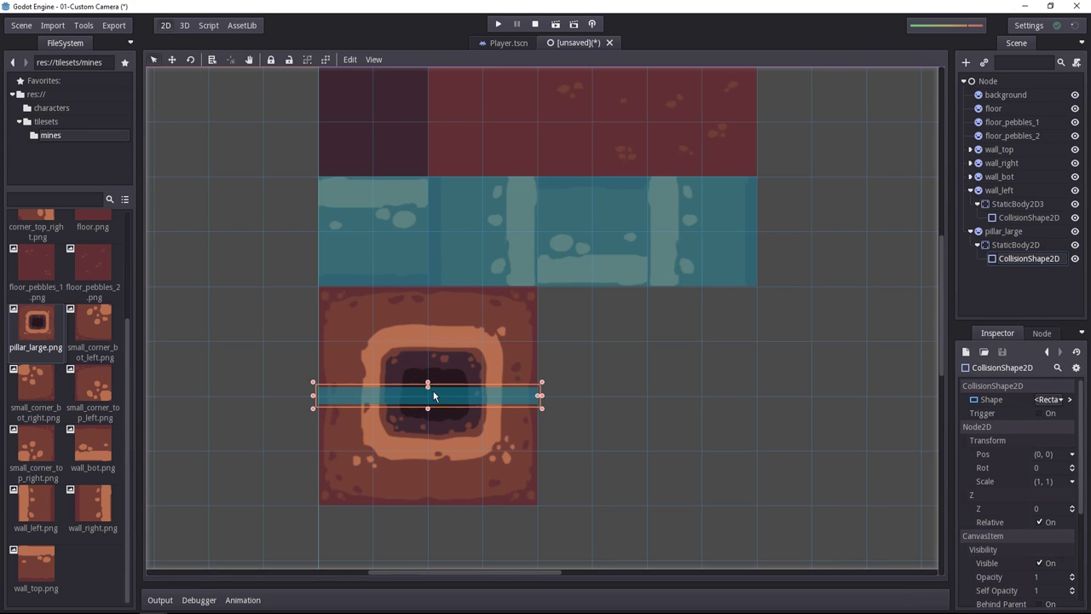
{"action": "left_click_drag", "start_coordinate": [428, 385], "coordinate": [434, 314]}
{"action": "left_click_drag", "start_coordinate": [434, 315], "coordinate": [432, 290]}
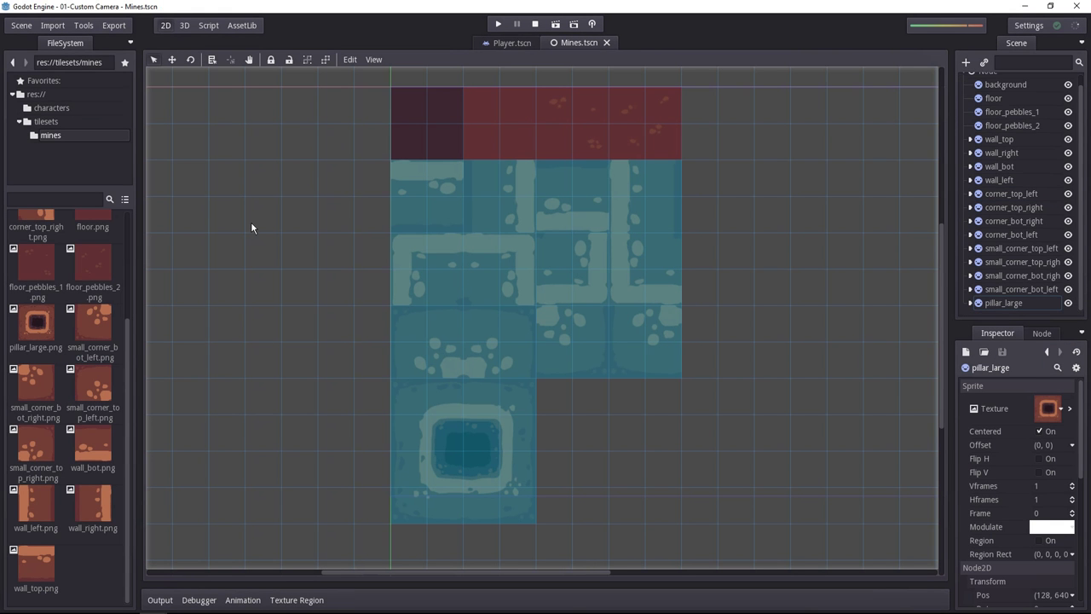
Convert the scene to a TileSet saved as res://tilesets/Mines.tres.
{"action": "left_click", "coordinate": [22, 24]}
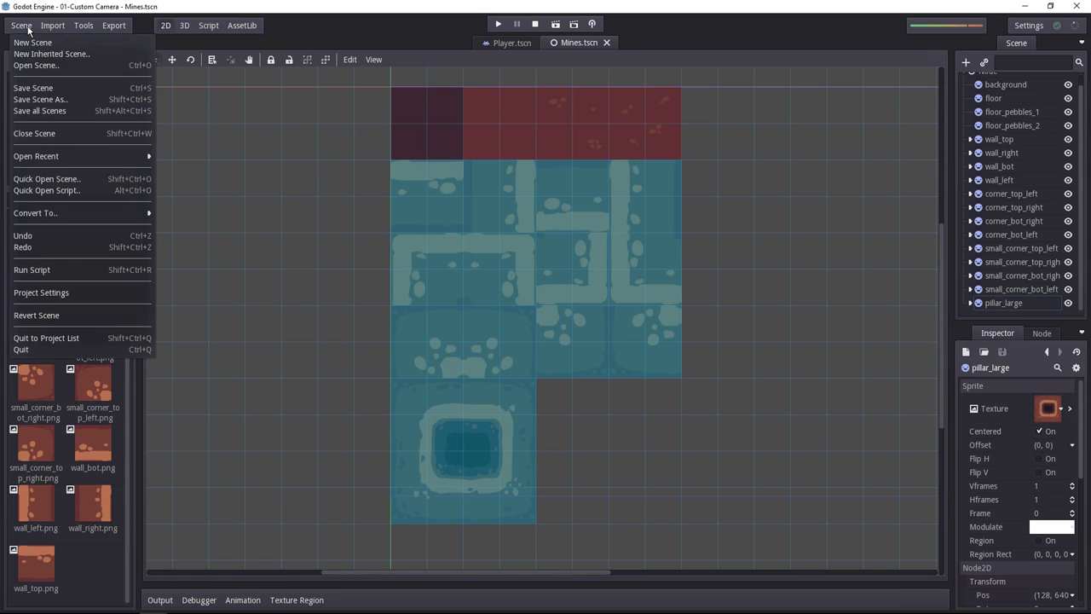
{"action": "mouse_move", "coordinate": [137, 212]}
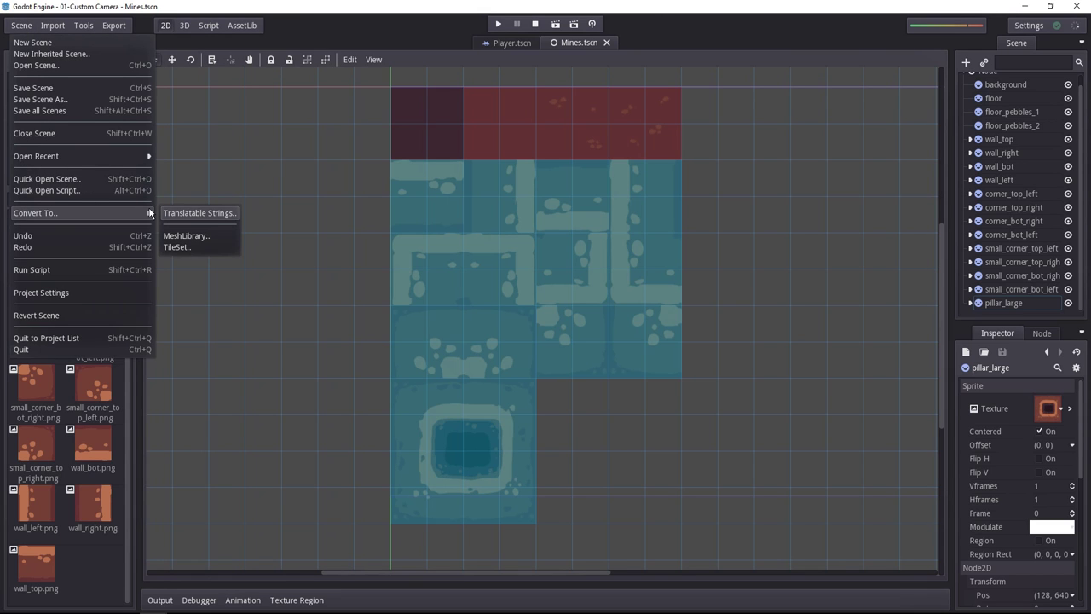
{"action": "left_click", "coordinate": [213, 249]}
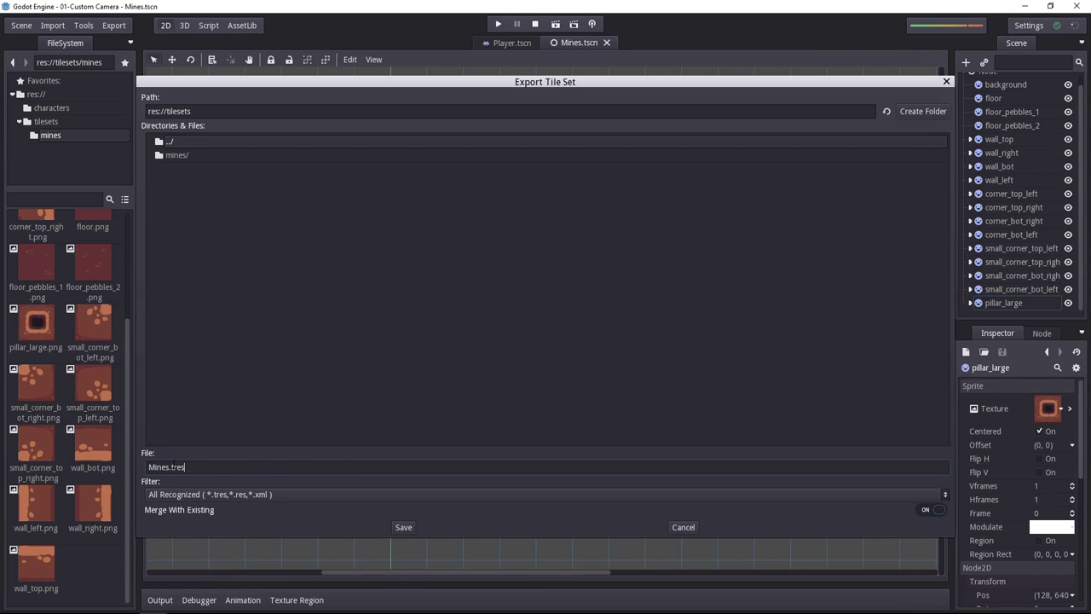
{"action": "double_click", "coordinate": [176, 467]}
{"action": "left_click", "coordinate": [407, 526]}
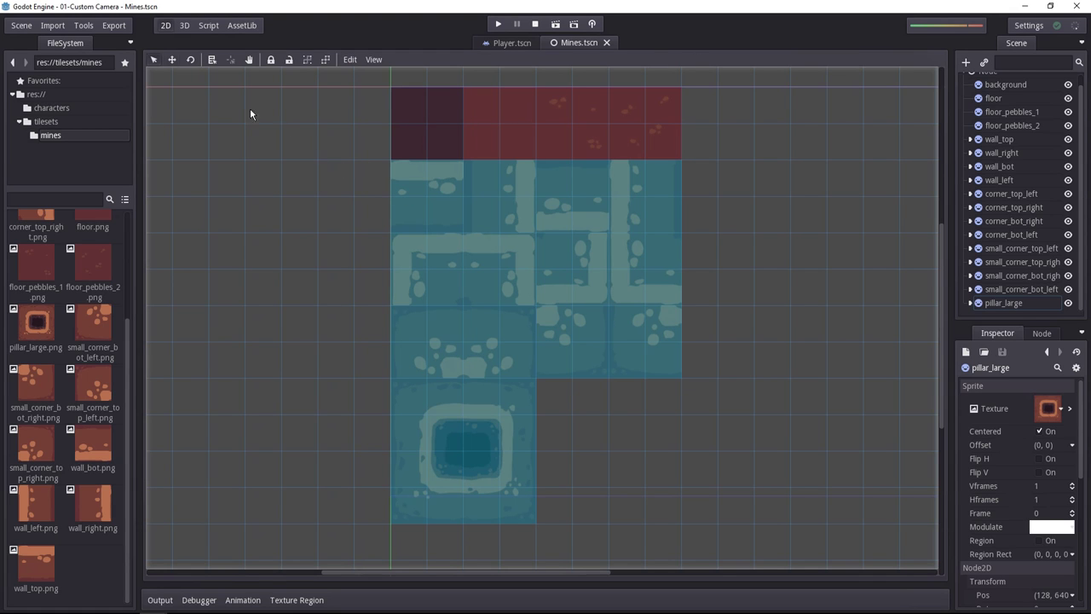
Create a new scene with a Node2D as its root.
{"action": "left_click", "coordinate": [22, 26]}
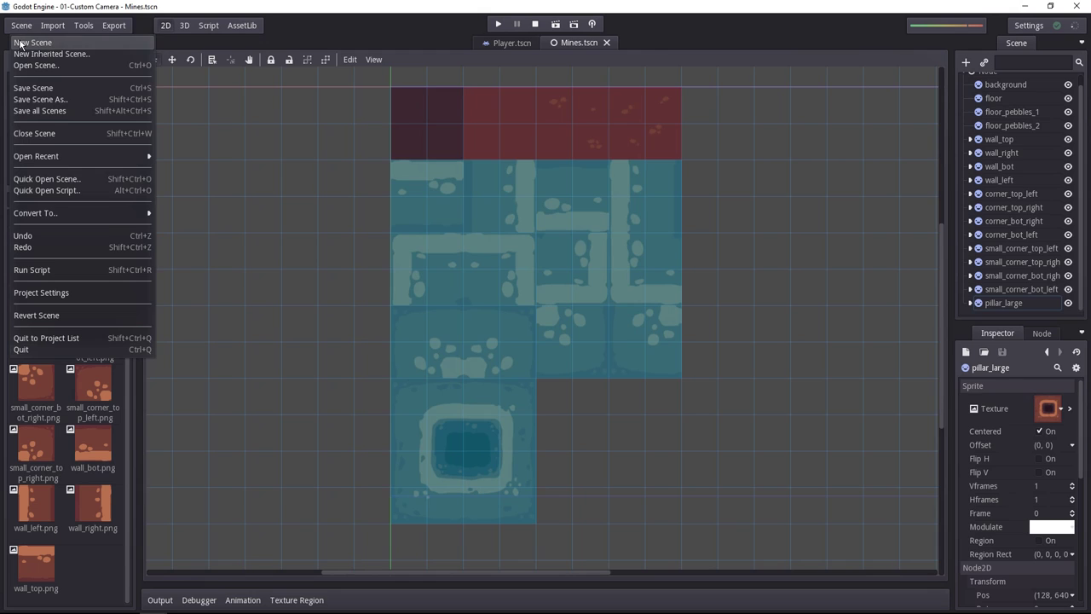
{"action": "left_click", "coordinate": [20, 43]}
{"action": "key", "text": "ctrl+a"}
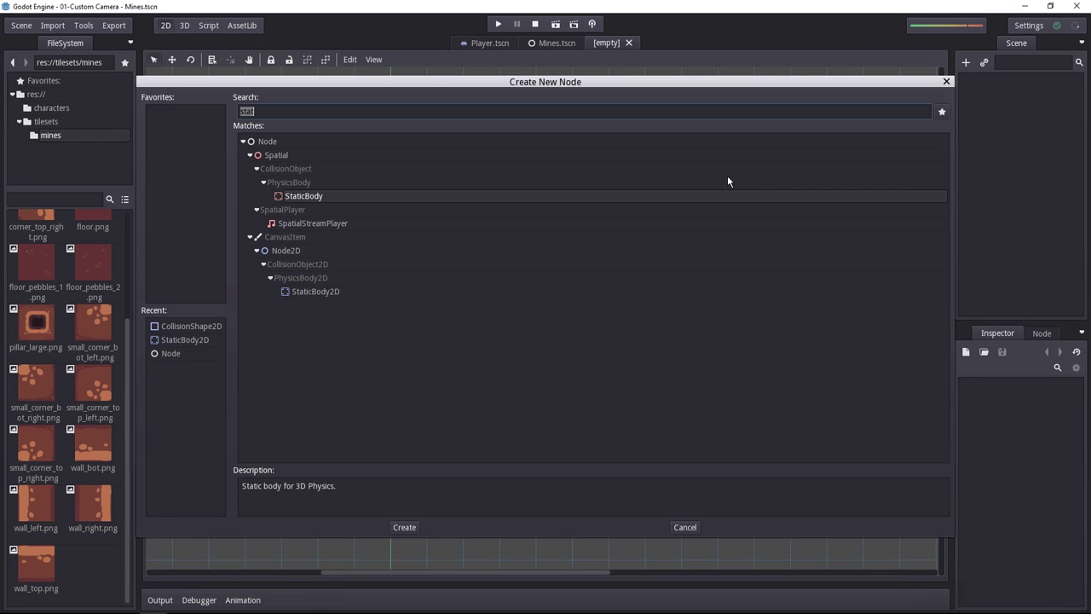
{"action": "double_click", "coordinate": [302, 252]}
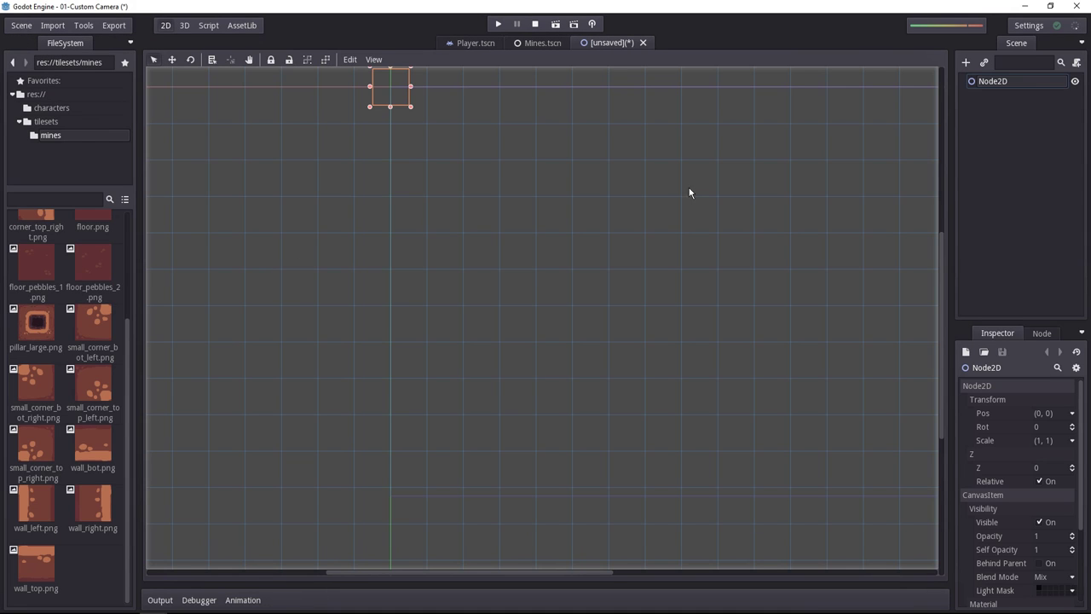
Add a TileMap child under the Node2D root and select it.
{"action": "left_click", "coordinate": [1020, 86]}
{"action": "key", "text": "ctrl+a"}
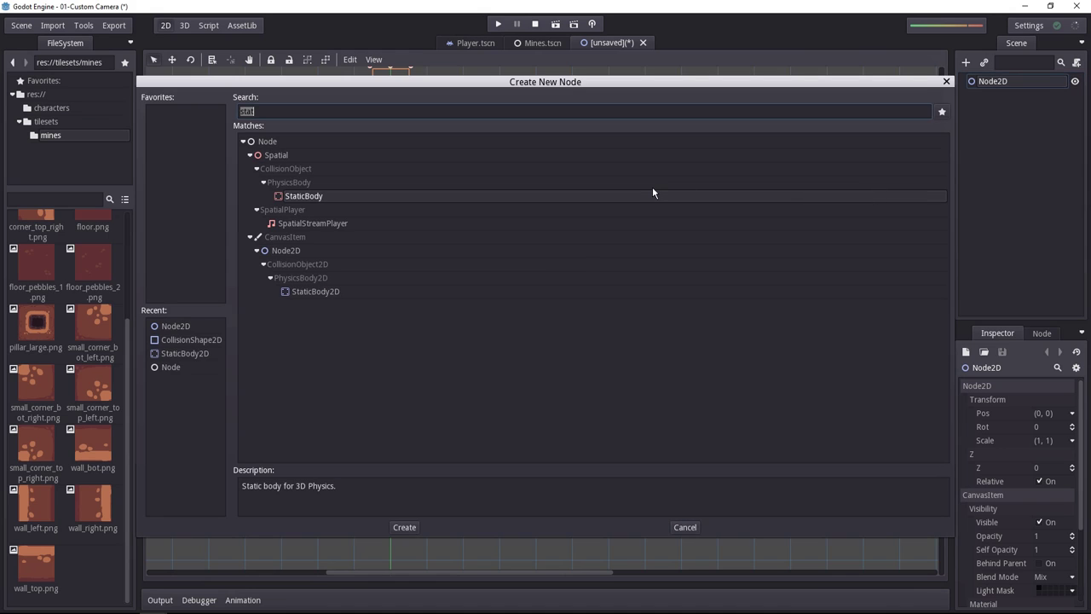
{"action": "type", "text": "tilemap"}
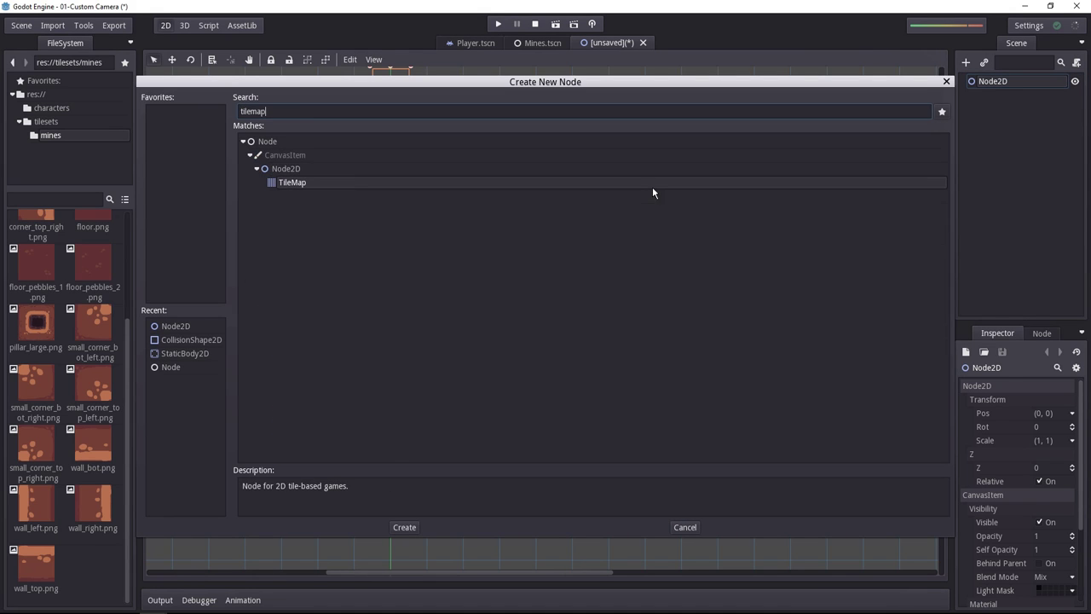
{"action": "key", "text": "Return"}
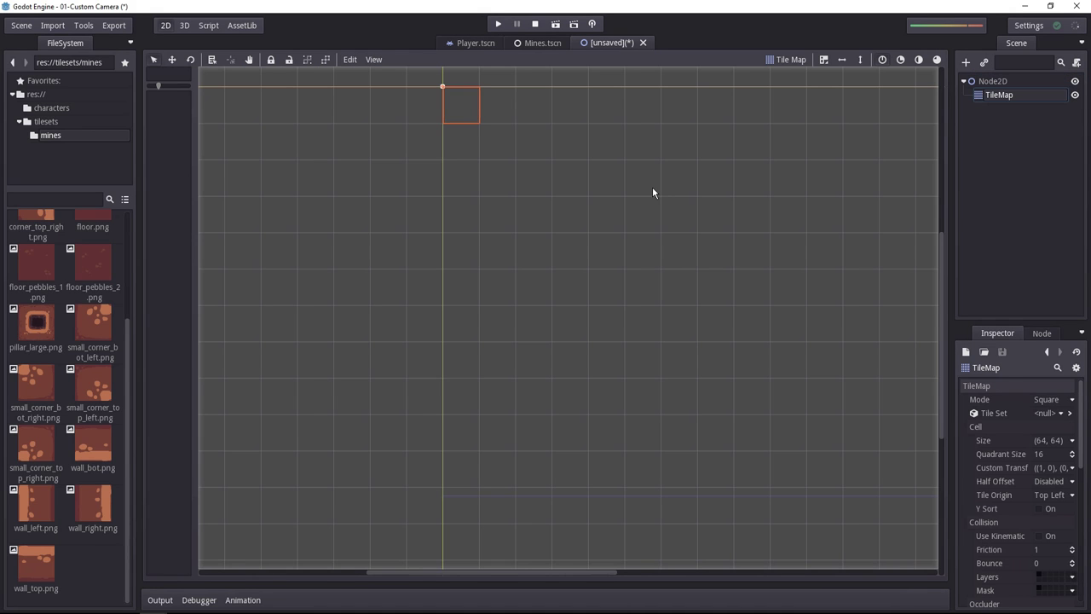
{"action": "left_click", "coordinate": [1003, 88]}
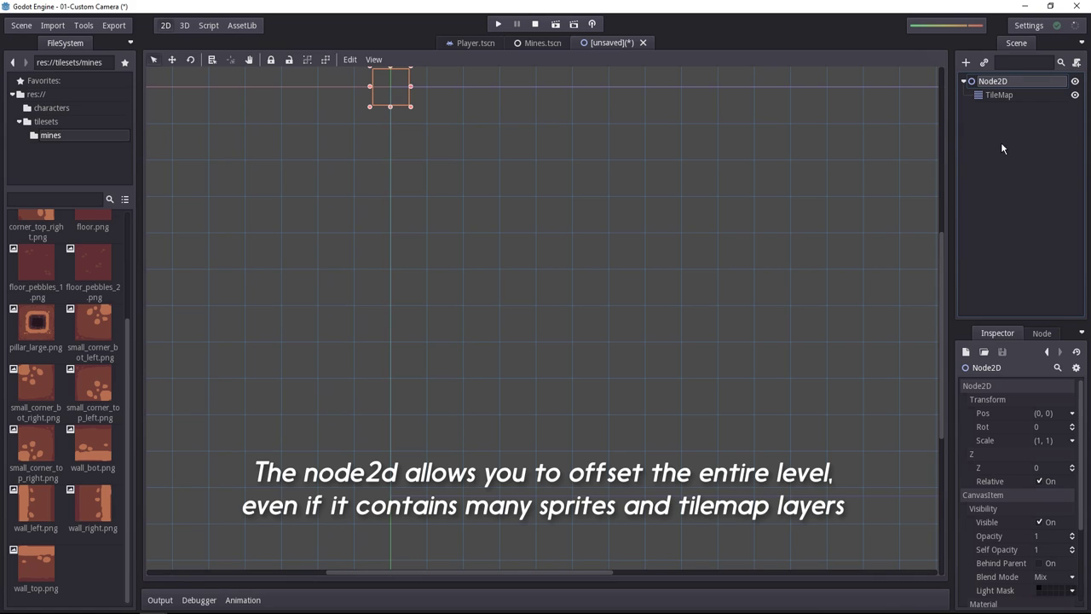
{"action": "left_click", "coordinate": [1008, 97]}
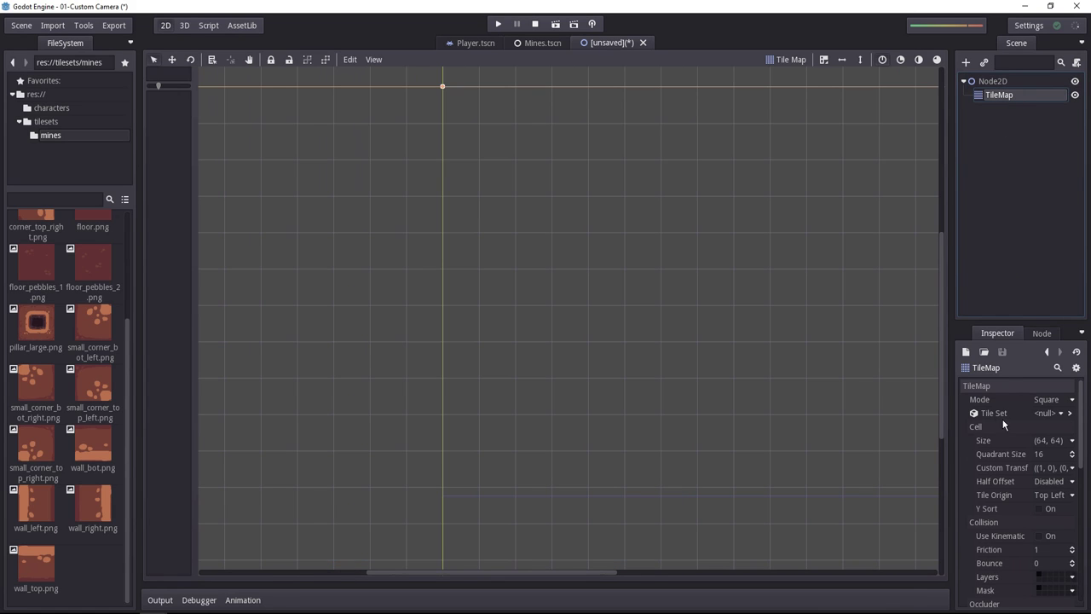
Load tilesets/Mines.tres as the TileMap's tile set.
{"action": "left_click", "coordinate": [1057, 415]}
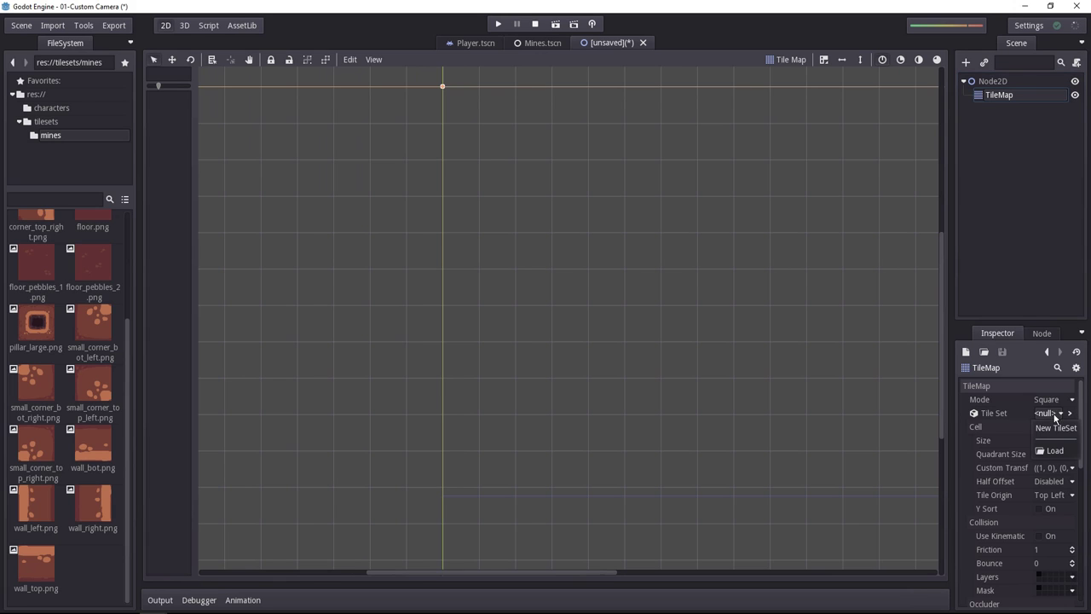
{"action": "left_click", "coordinate": [1057, 414]}
{"action": "left_click", "coordinate": [1057, 416]}
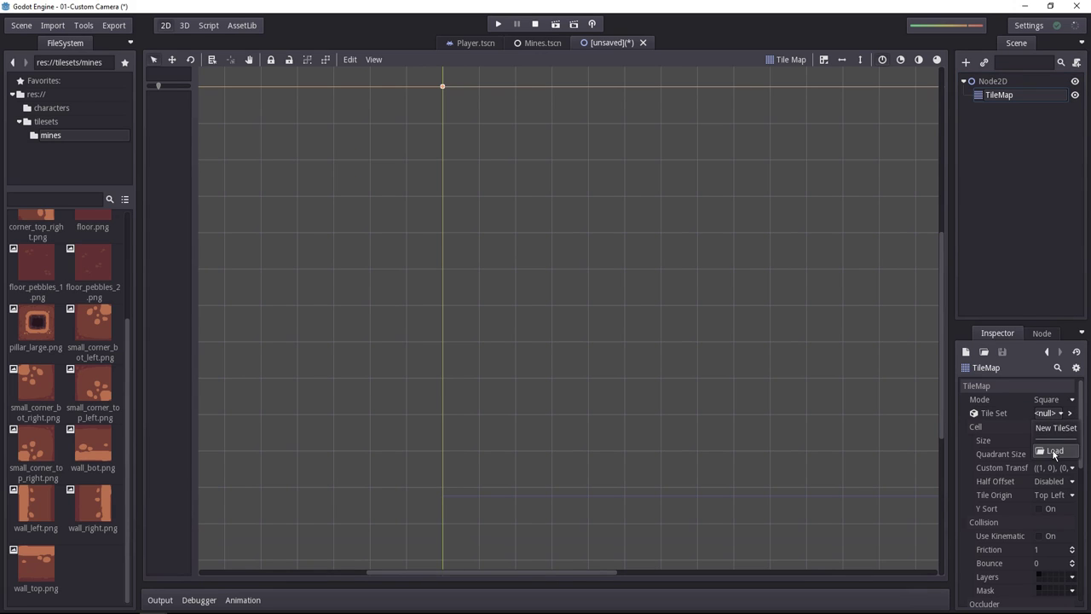
{"action": "left_click", "coordinate": [1053, 450]}
{"action": "left_click", "coordinate": [369, 161]}
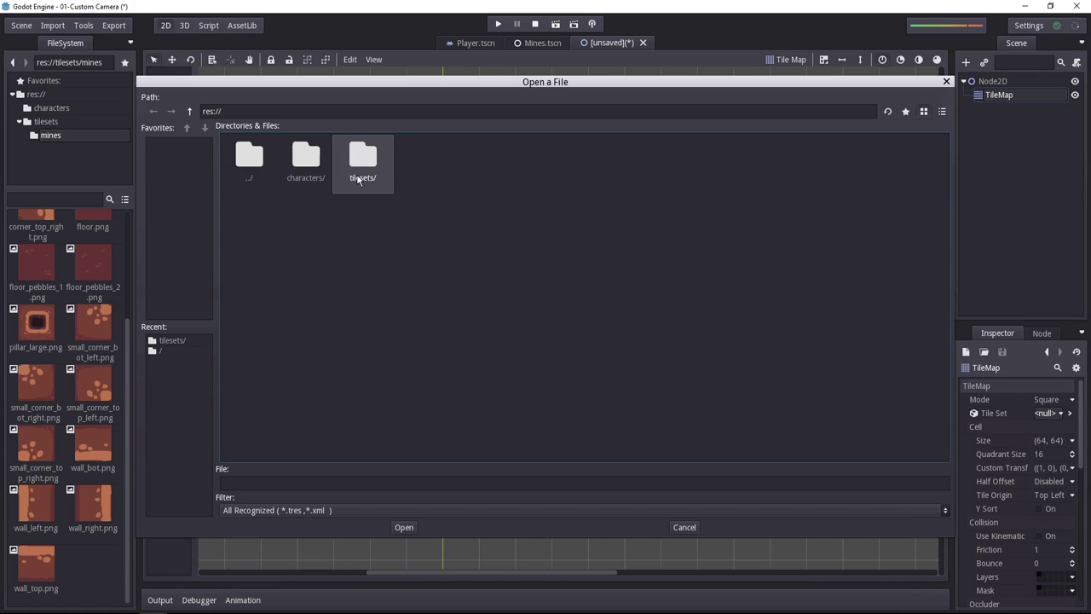
{"action": "double_click", "coordinate": [374, 162]}
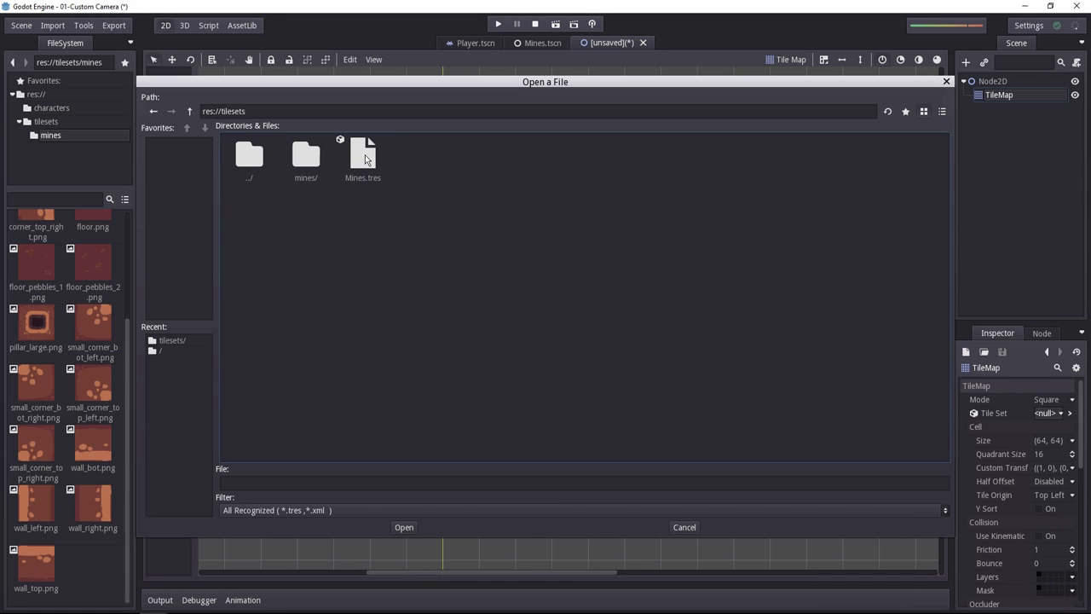
{"action": "double_click", "coordinate": [363, 155]}
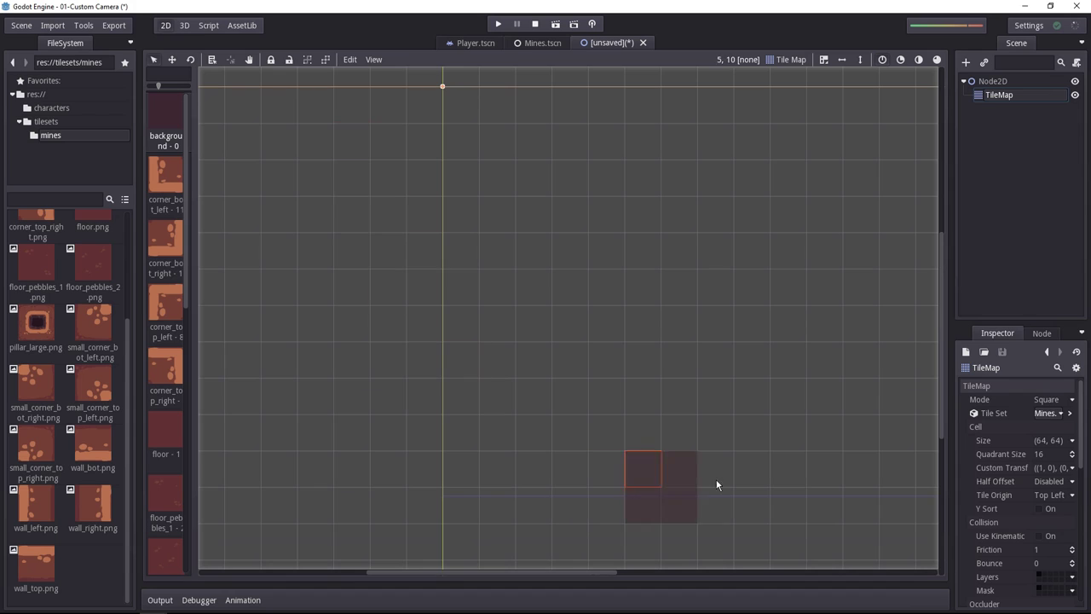
Set the TileMap cell size to 128 by 128.
{"action": "left_click", "coordinate": [1040, 441]}
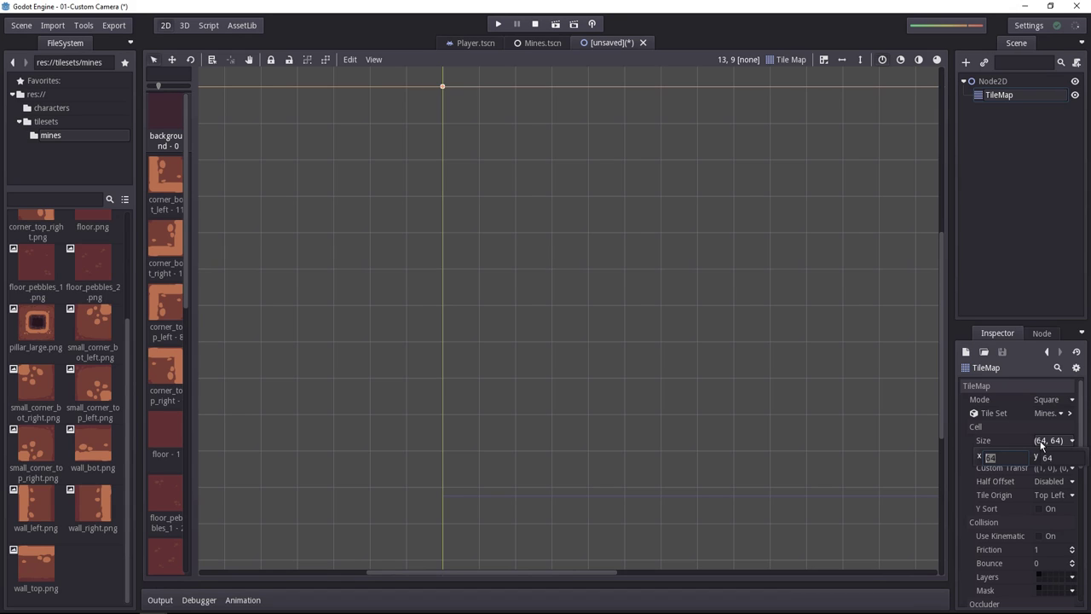
{"action": "type", "text": "128"}
{"action": "key", "text": "Tab"}
{"action": "type", "text": "128"}
{"action": "key", "text": "Return"}
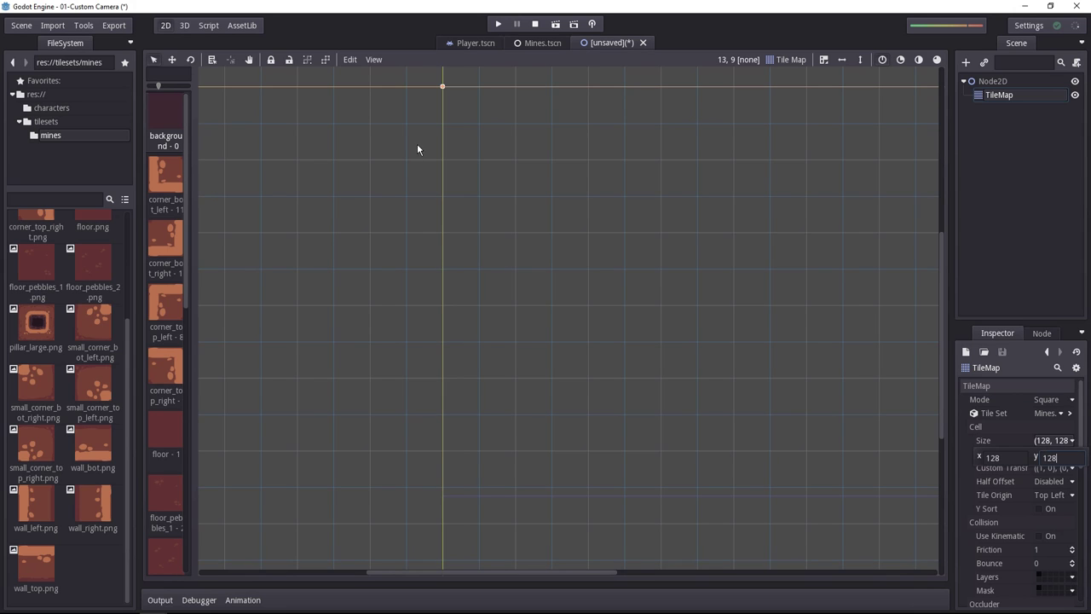
Paint a strip of dark background tiles, then place a small_corner_bot_right tile.
{"action": "mouse_move", "coordinate": [486, 128]}
{"action": "left_mouse_down"}
{"action": "mouse_move", "coordinate": [499, 382]}
{"action": "mouse_move", "coordinate": [513, 204]}
{"action": "mouse_move", "coordinate": [585, 141]}
{"action": "mouse_move", "coordinate": [786, 154]}
{"action": "left_mouse_up"}
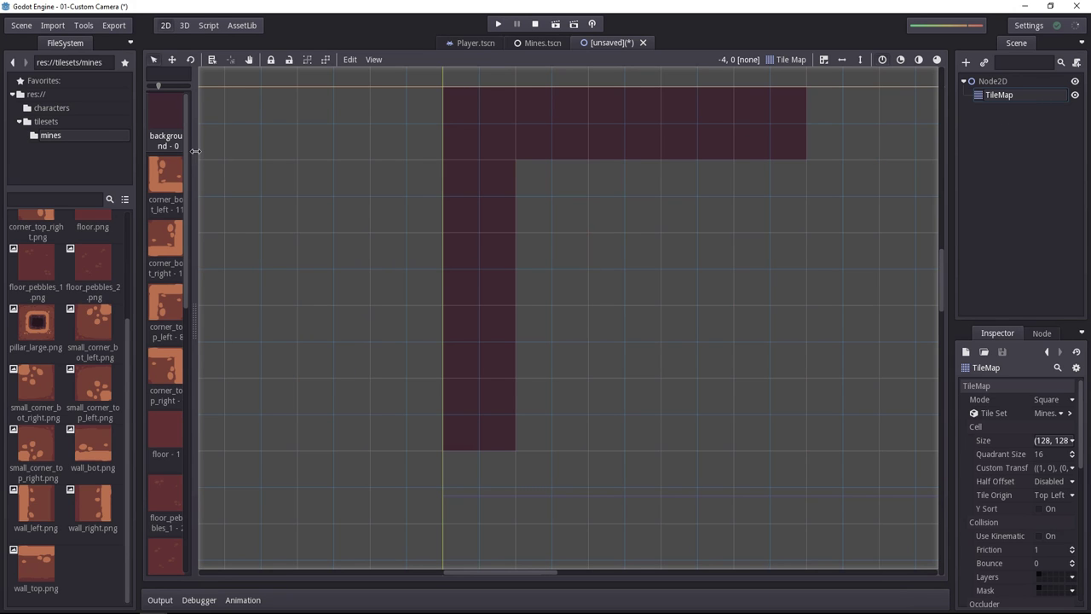
{"action": "left_click_drag", "start_coordinate": [195, 151], "coordinate": [309, 151]}
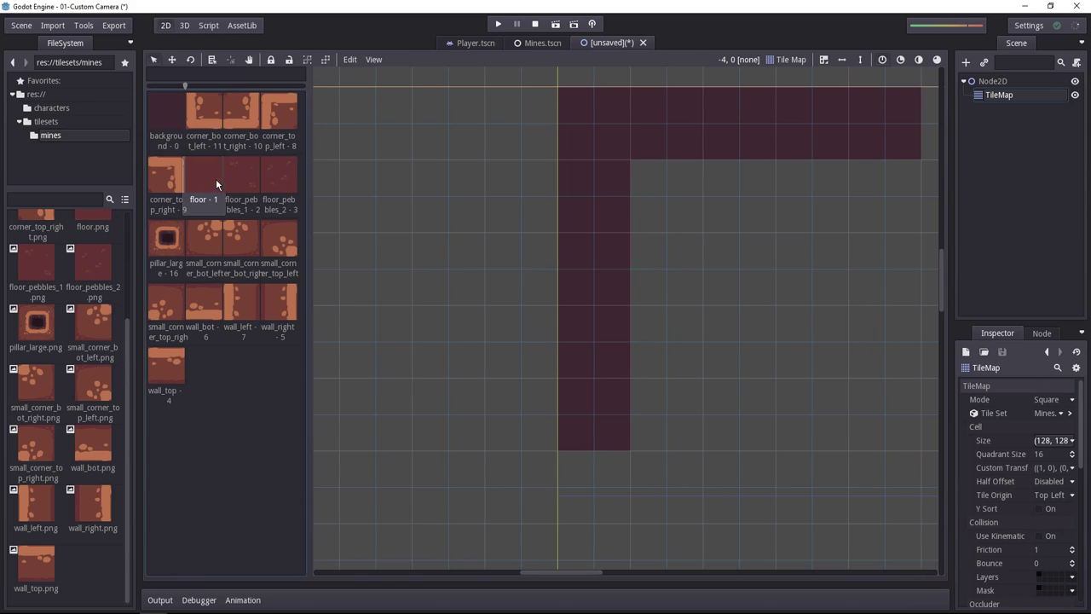
{"action": "left_click", "coordinate": [240, 238]}
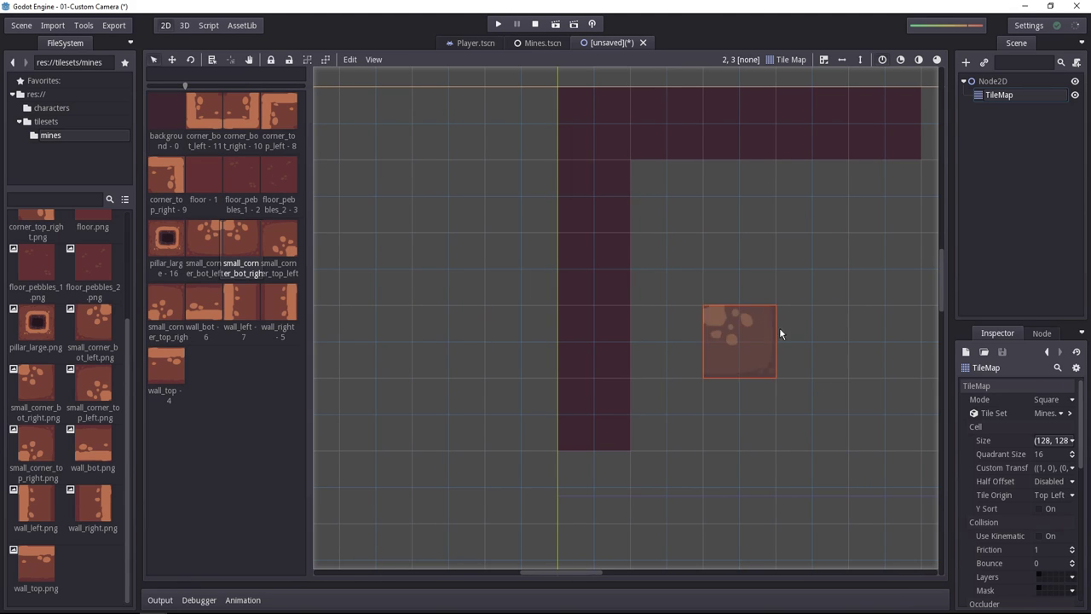
{"action": "left_click", "coordinate": [891, 444]}
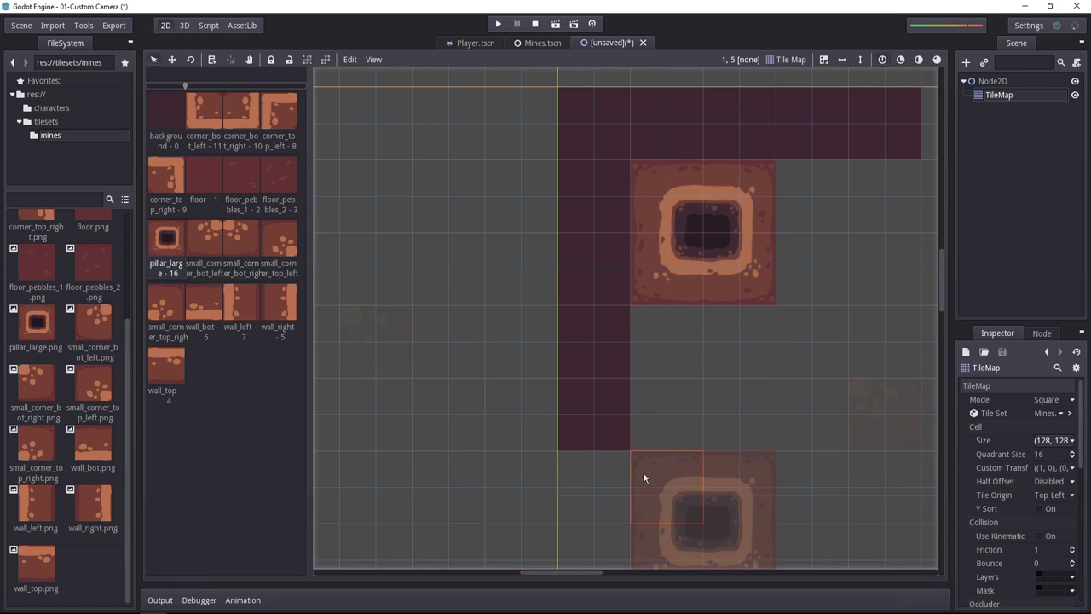
Paint more pillar_large tiles, including one in the top-left cell (0,0).
{"action": "left_click", "coordinate": [182, 250]}
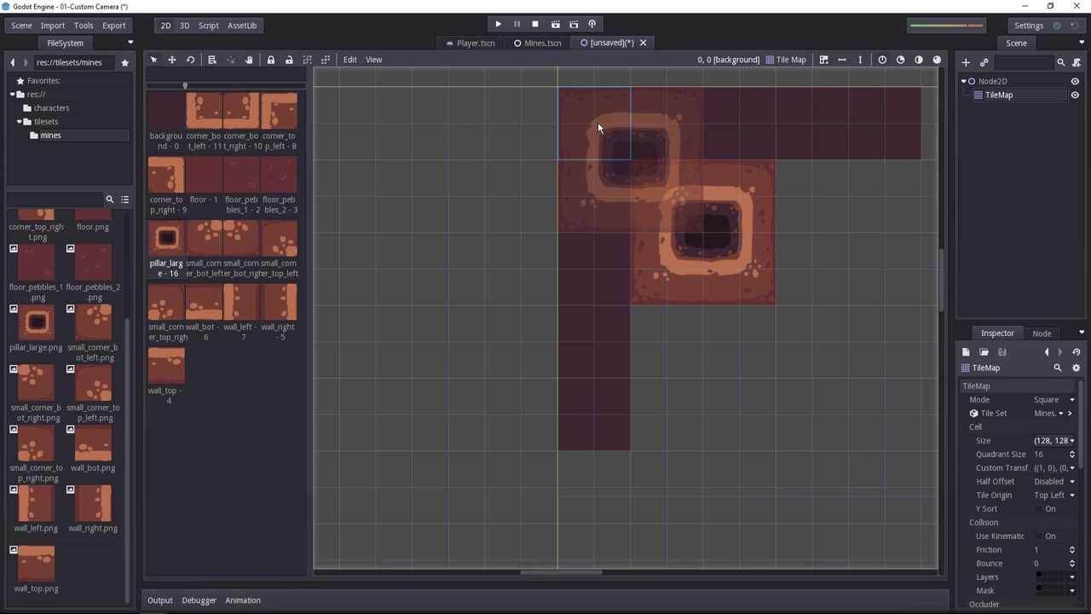
{"action": "left_click", "coordinate": [598, 121]}
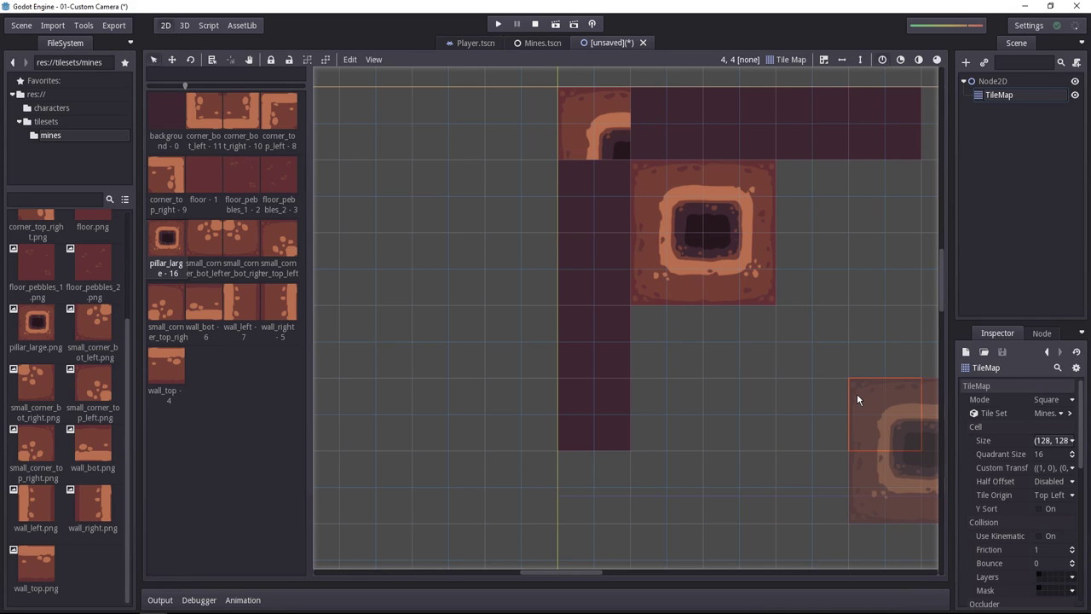